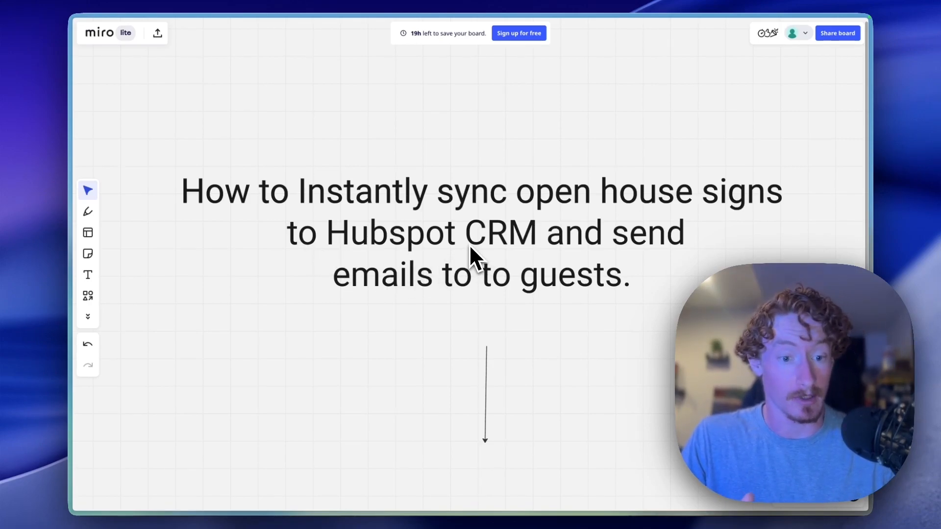
- Scroll the Miro board to the prerequisites list: signsnaphome.com, an n8n account, and a Twilio account
scroll(470, 246, down, 5)
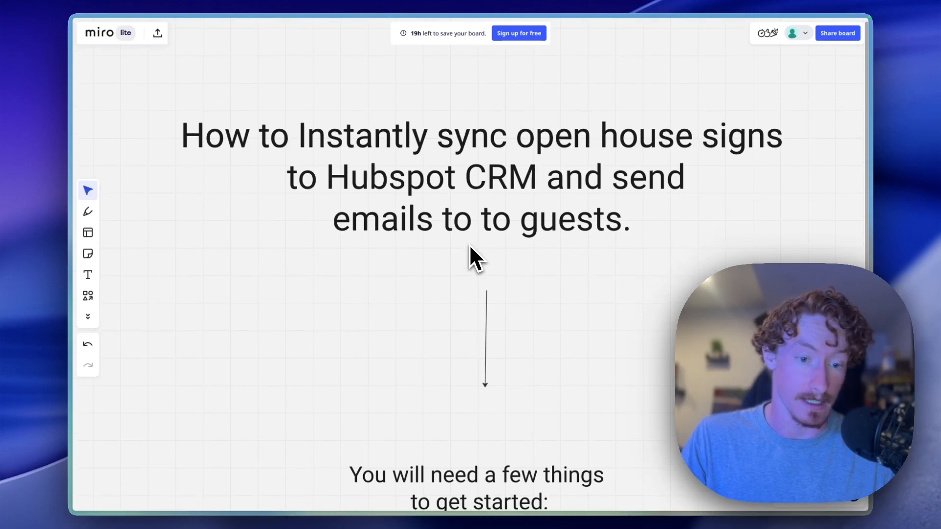
scroll(469, 244, down, 10)
scroll(469, 244, up, 2)
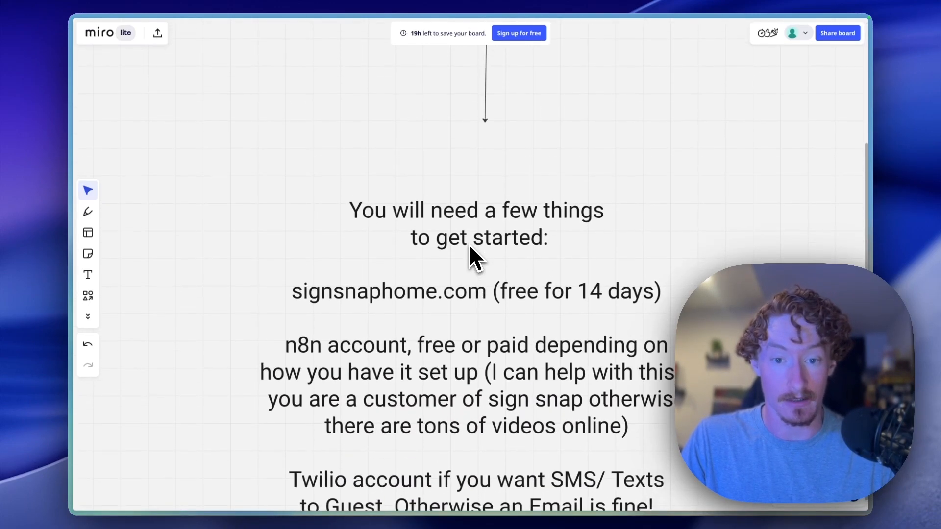
scroll(469, 244, up, 1)
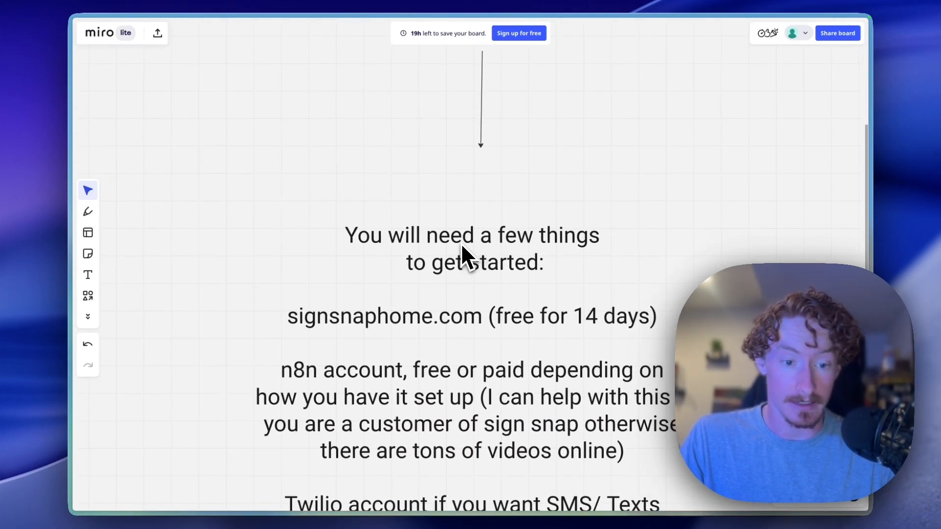
scroll(460, 243, down, 1)
scroll(461, 243, down, 5)
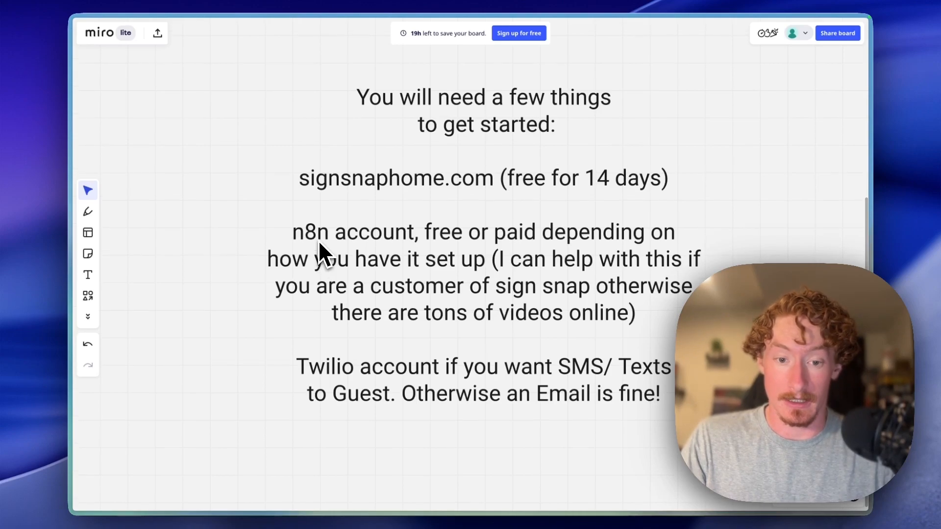
scroll(324, 294, up, 2)
scroll(447, 384, up, 3)
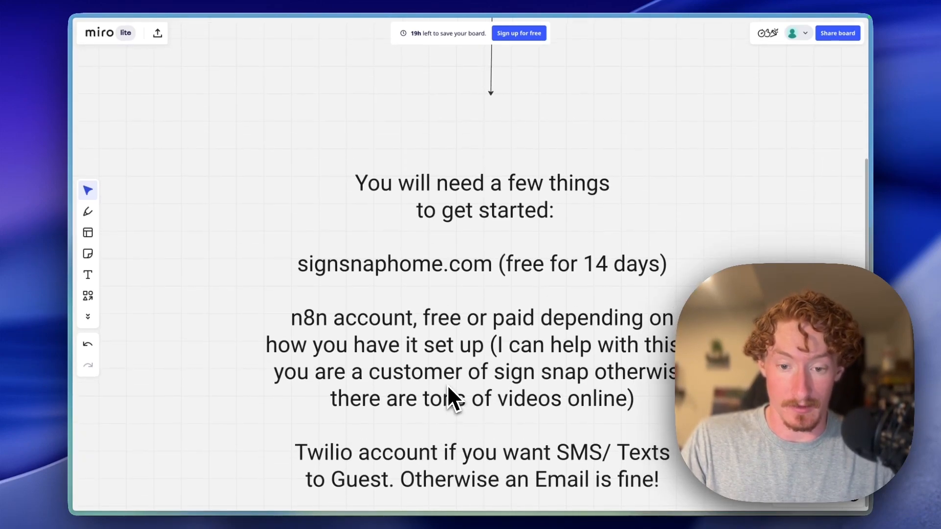
scroll(447, 385, up, 2)
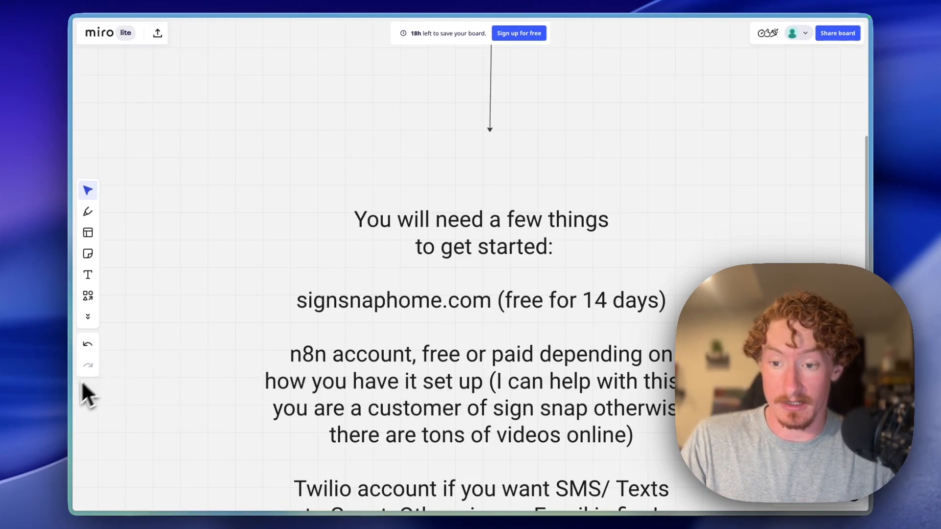
- Bring up n8n's 'My workflow 6' with its SignSnap webhook, HubSpot upsert and thank-you email branches
mouse_move(72, 390)
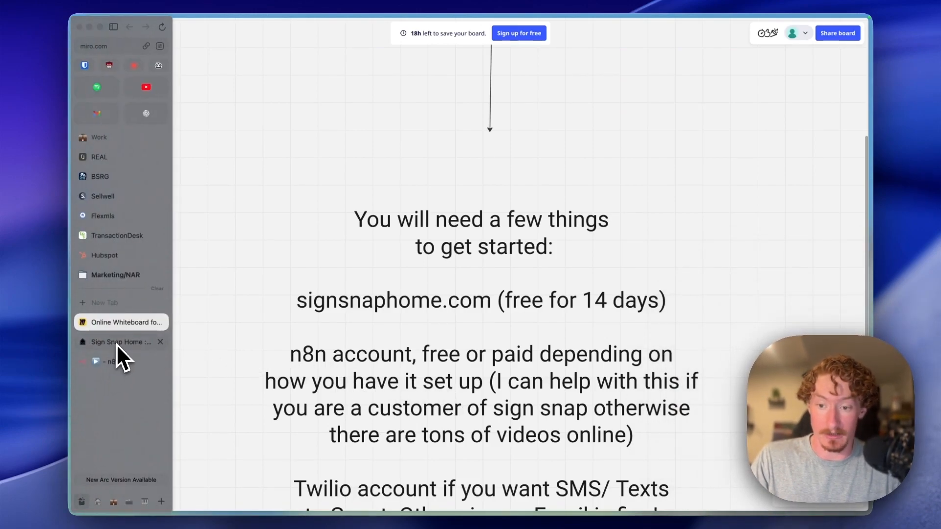
click(115, 360)
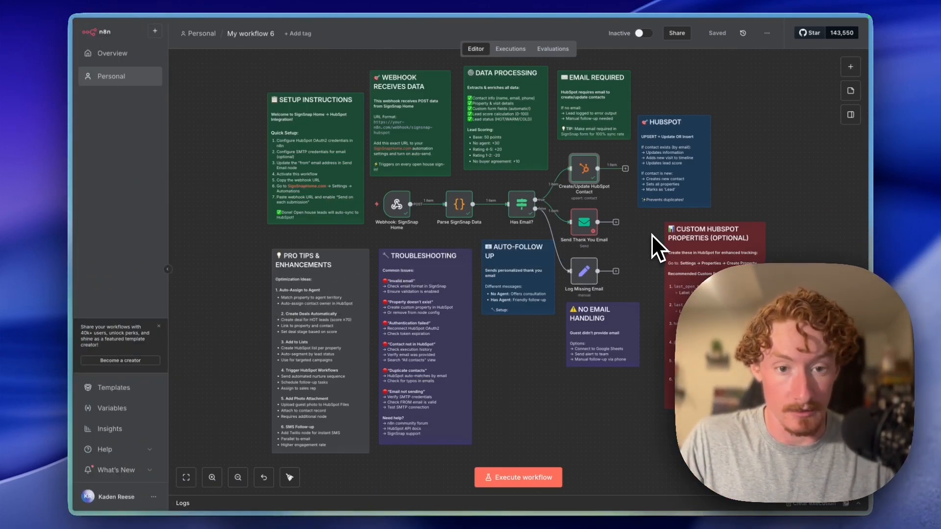
scroll(642, 241, down, 1)
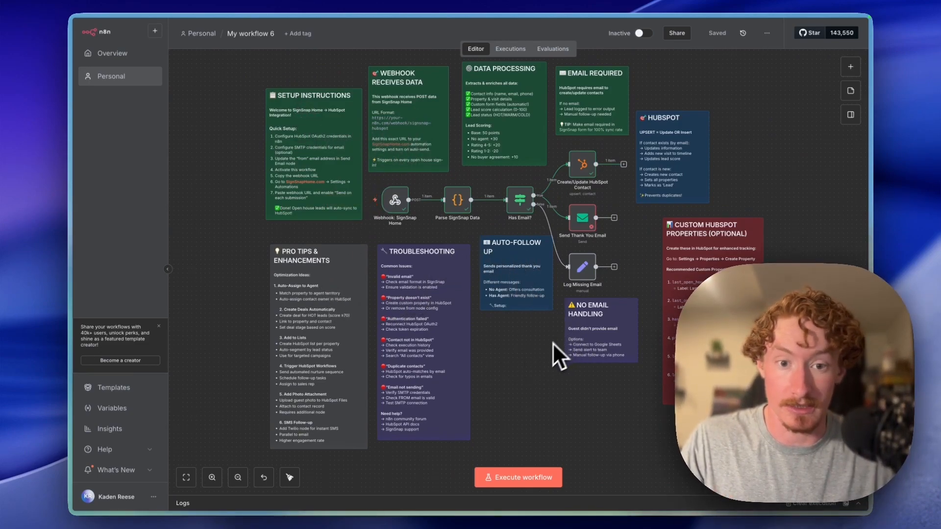
- Open the SignSnap Home webhook node (POST, path signsnap-hubspot) and copy its test URL
double_click(392, 207)
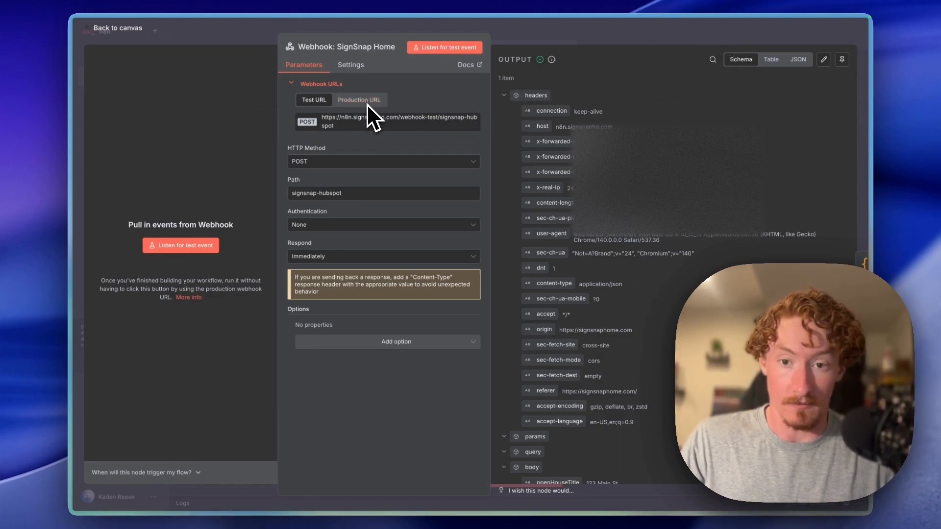
click(366, 127)
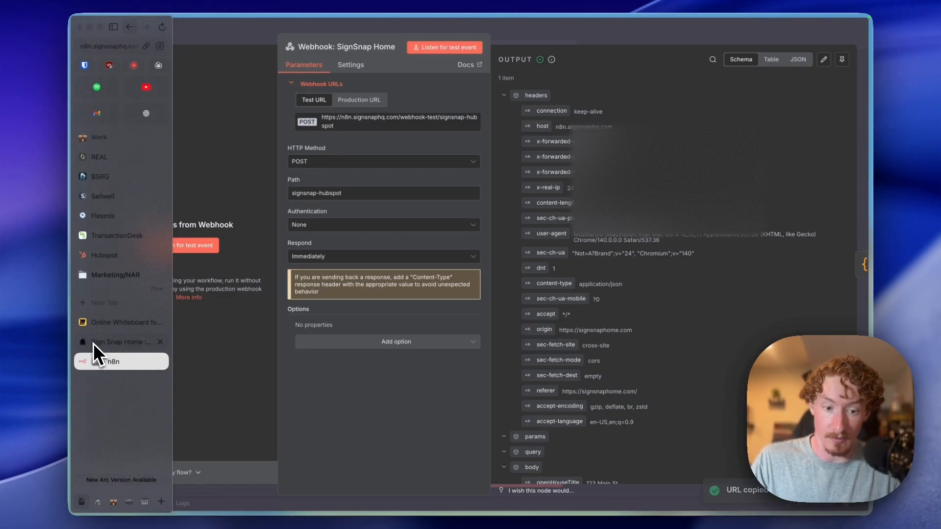
click(93, 342)
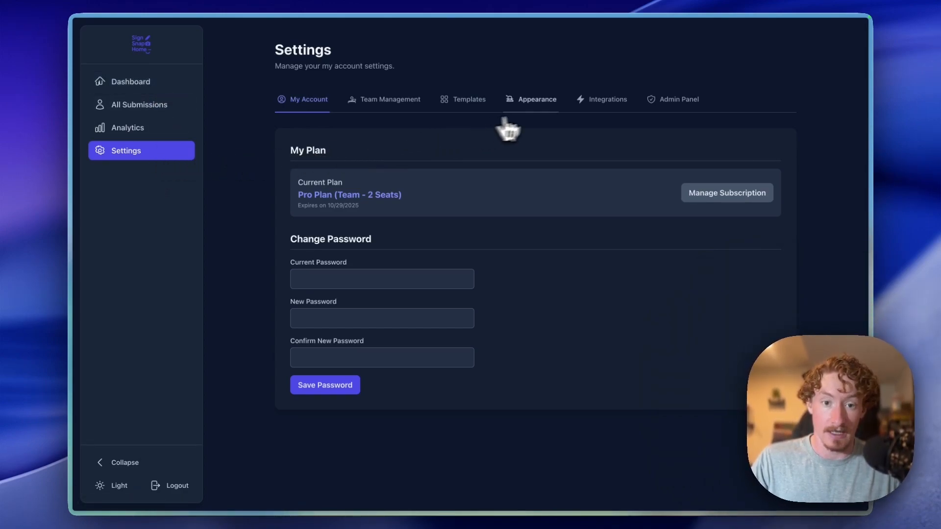
- In Integrations, replace the n8n Test webhook URL with the copied signsnap-hubspot test URL and save
click(587, 108)
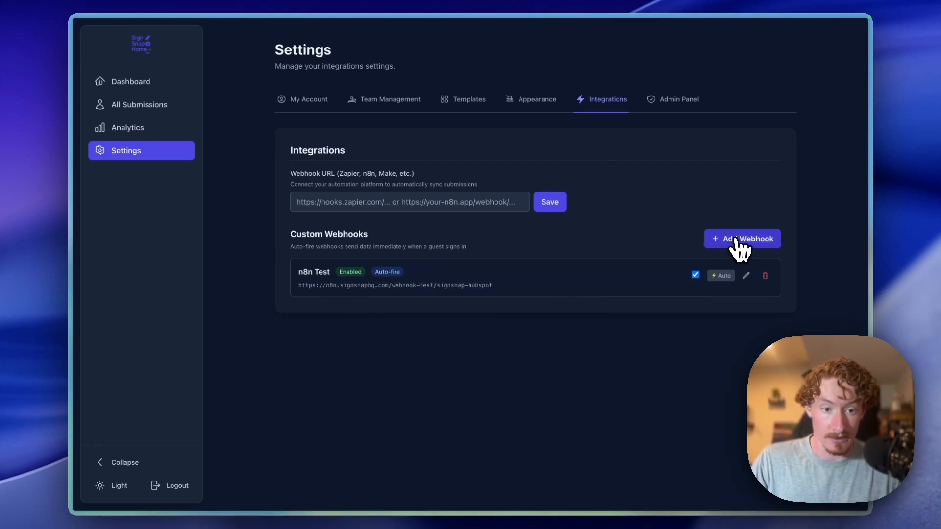
click(745, 275)
click(484, 277)
key(super+a)
key(super+v)
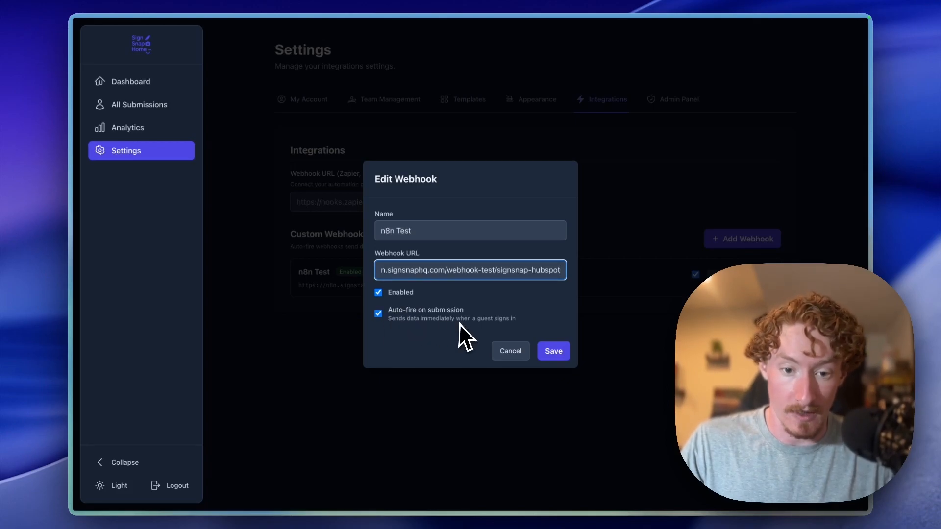
click(553, 352)
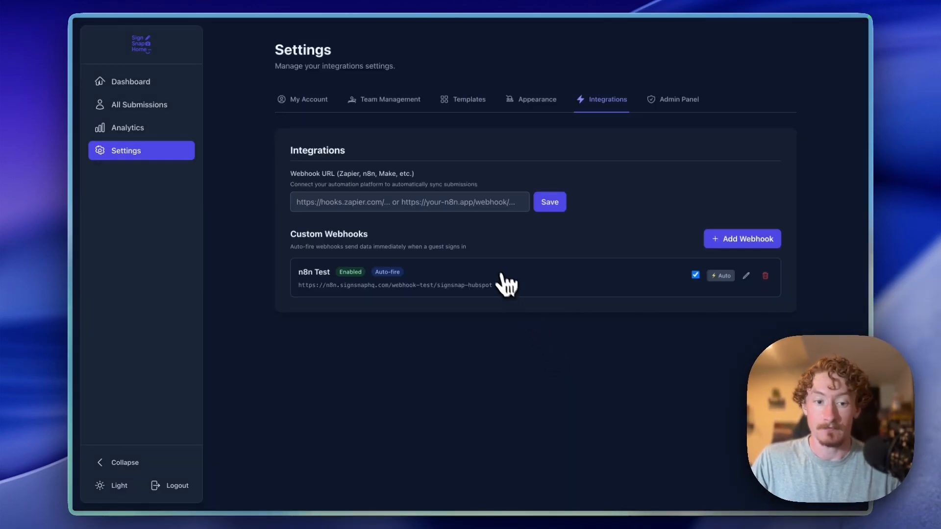
- Back in n8n, start the SignSnap Home webhook listening for a test event
click(146, 87)
mouse_move(82, 342)
click(108, 361)
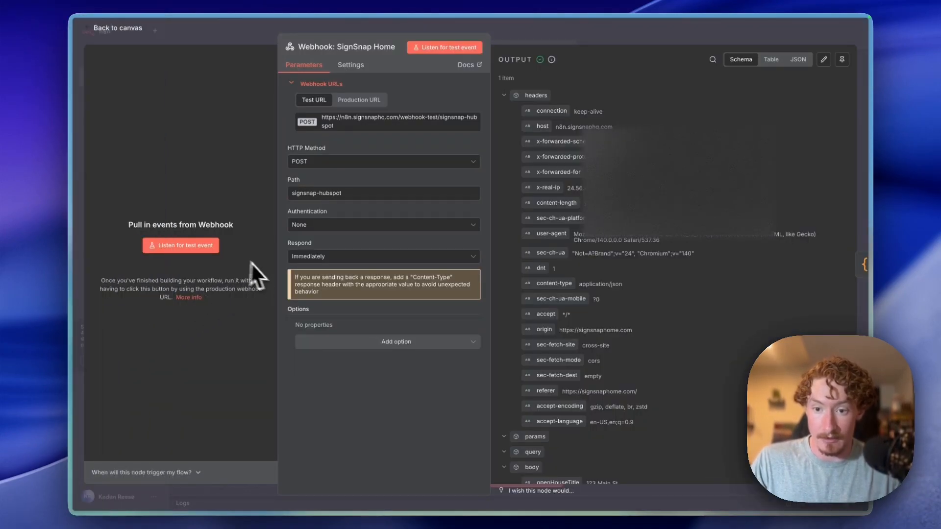
click(215, 244)
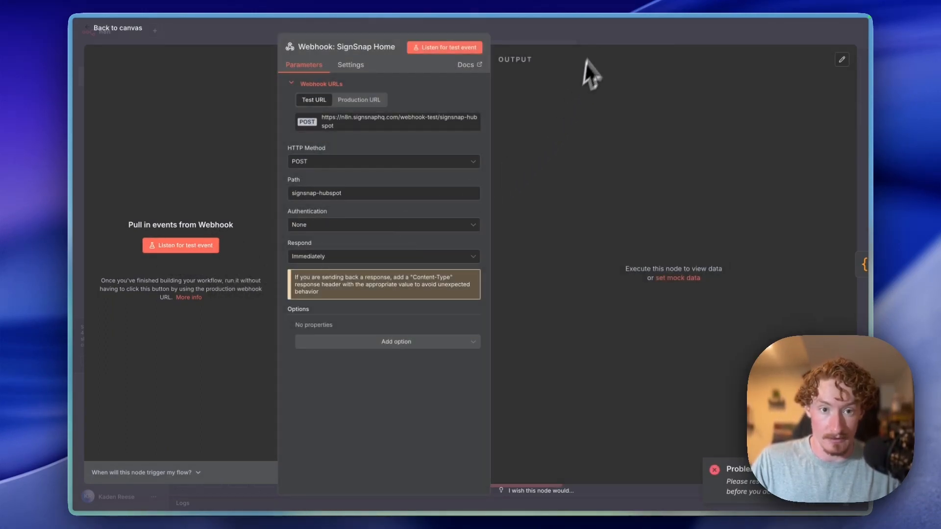
- Delete the Has Email? to Send Thank You Email link and restart the webhook's test listening
click(598, 36)
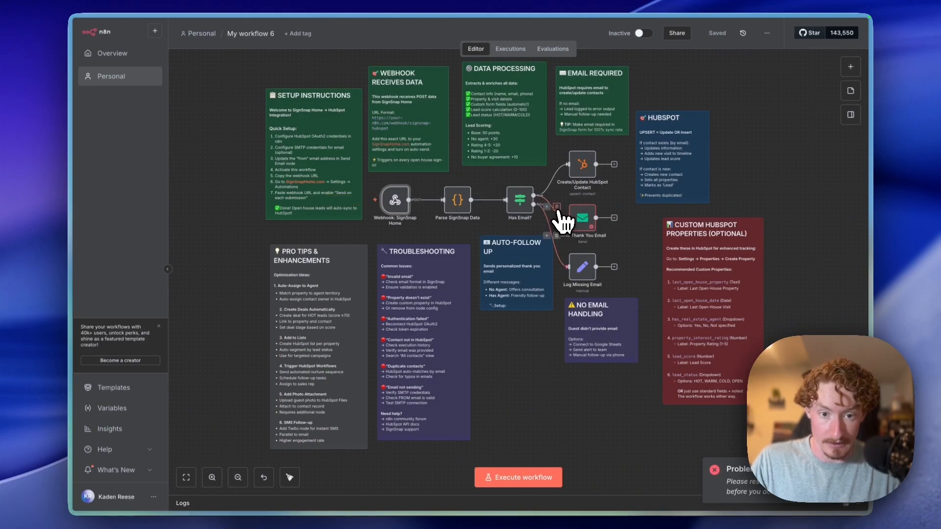
click(557, 206)
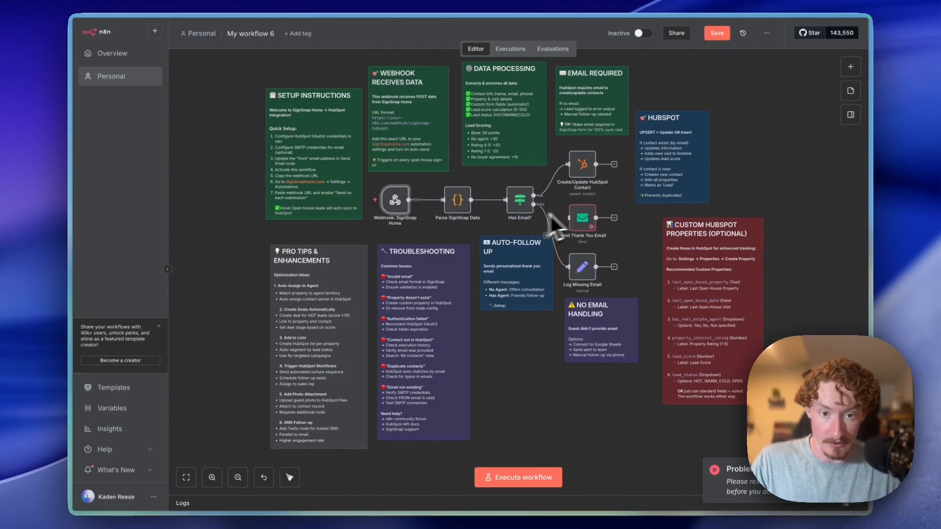
double_click(390, 203)
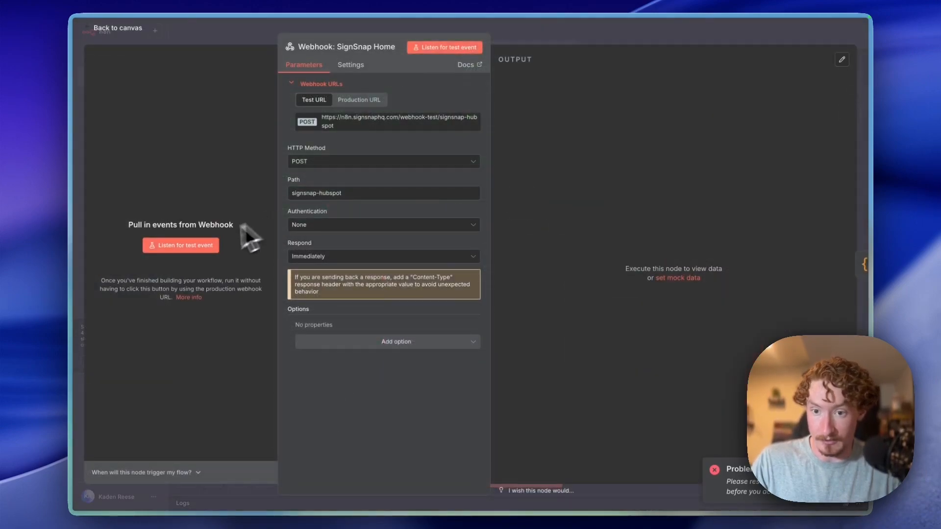
click(196, 245)
mouse_move(69, 294)
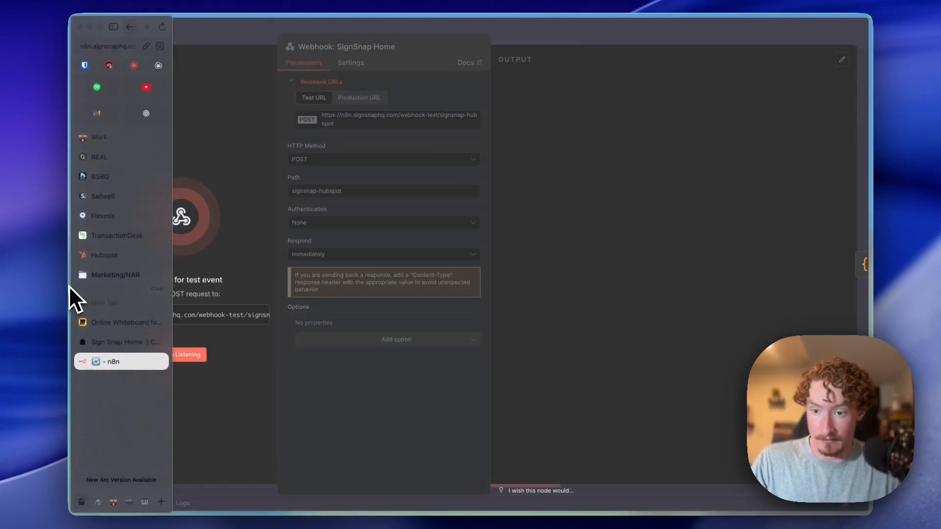
click(116, 341)
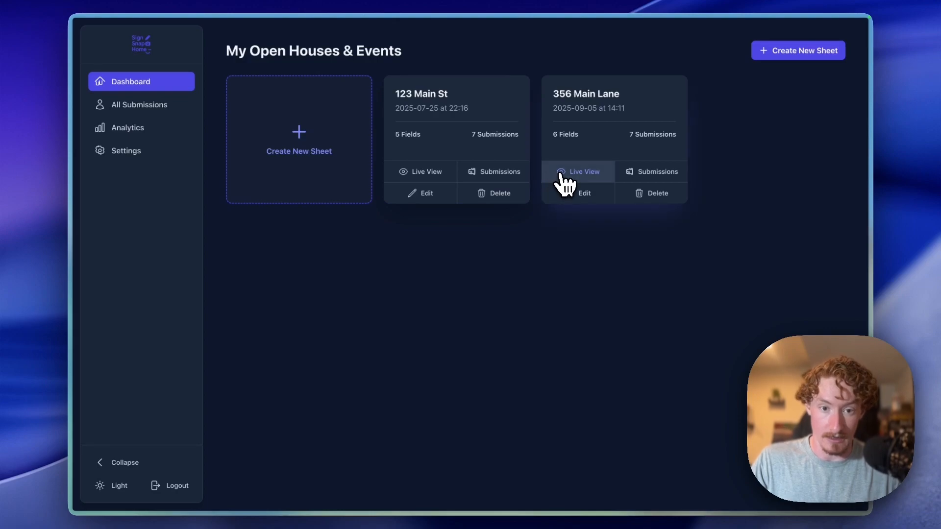
click(544, 191)
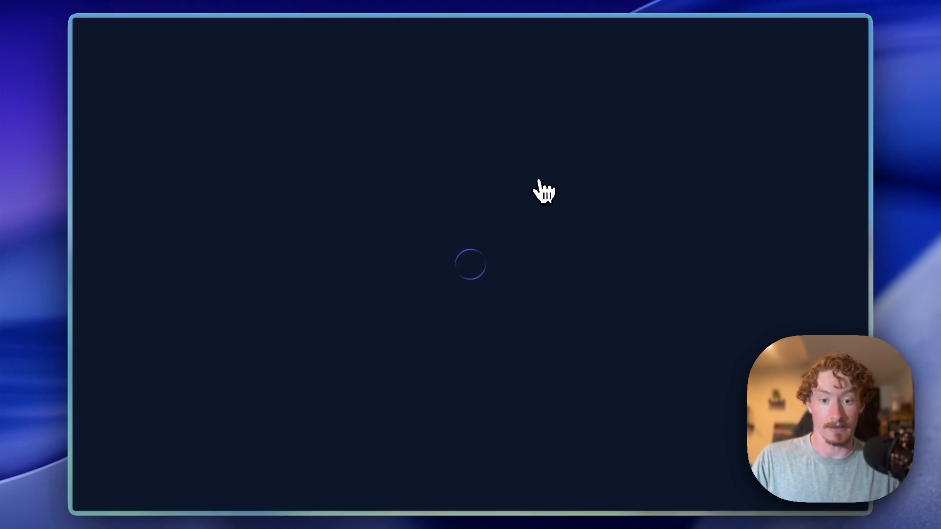
click(458, 327)
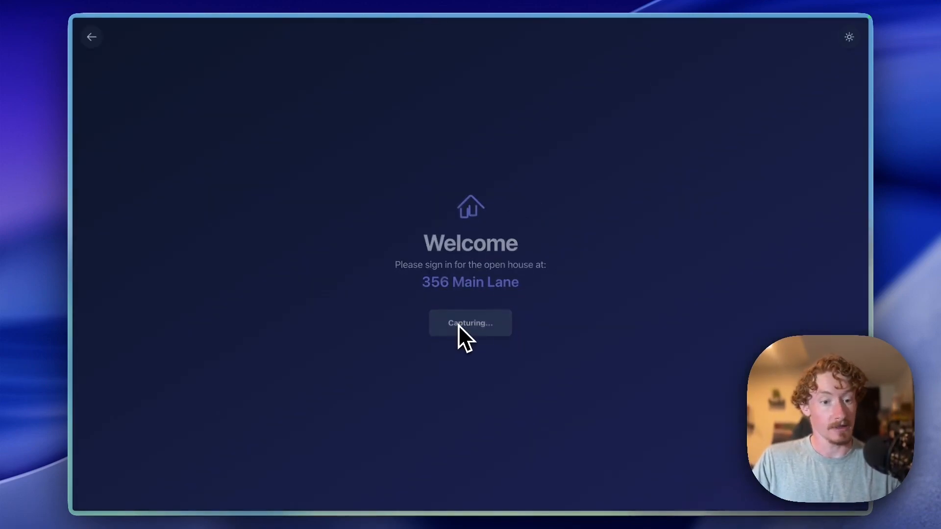
- Enter the test guest's first name, last name and phone number
click(451, 257)
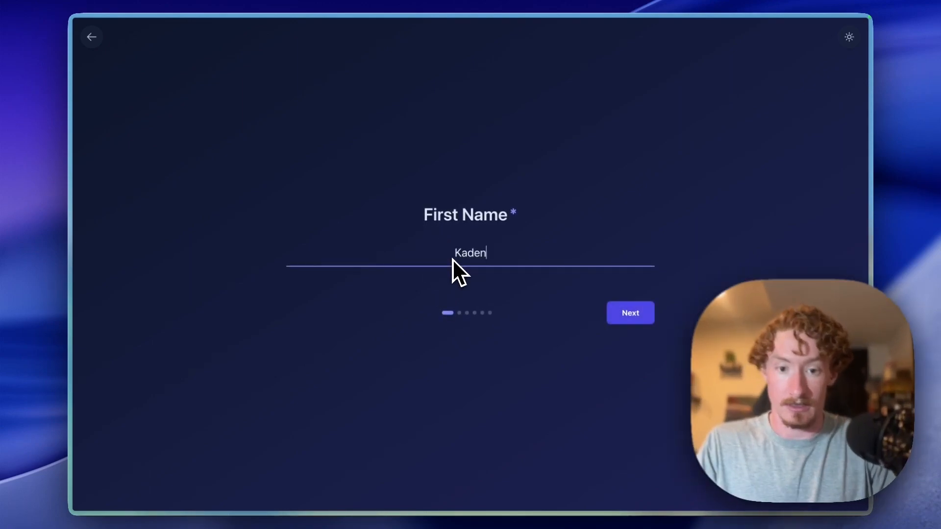
key(Return)
key(Return)
key(Return)
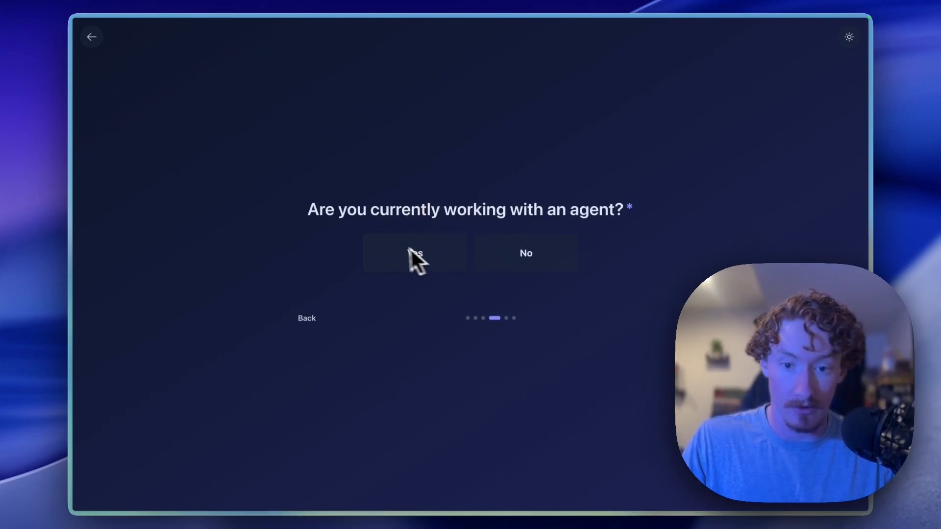
- Answer that the guest has no agent, enter their email, and submit a house rating
click(537, 255)
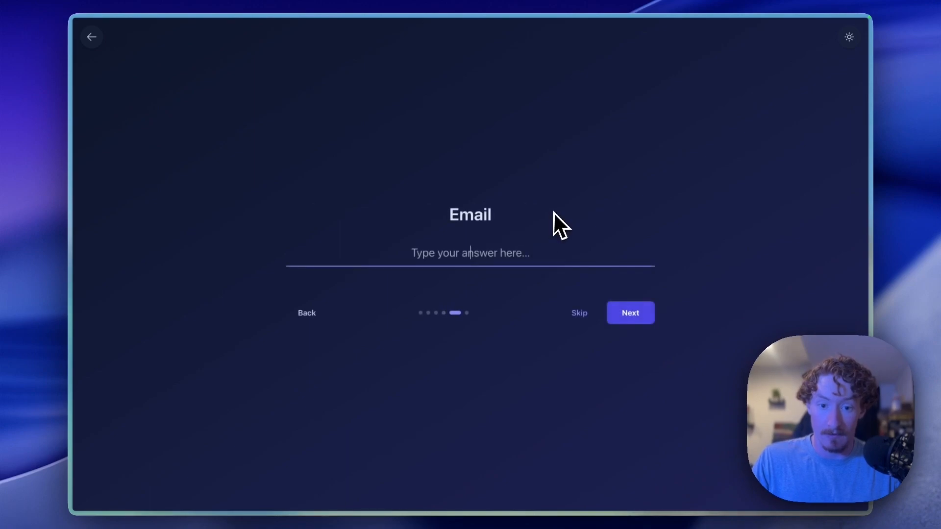
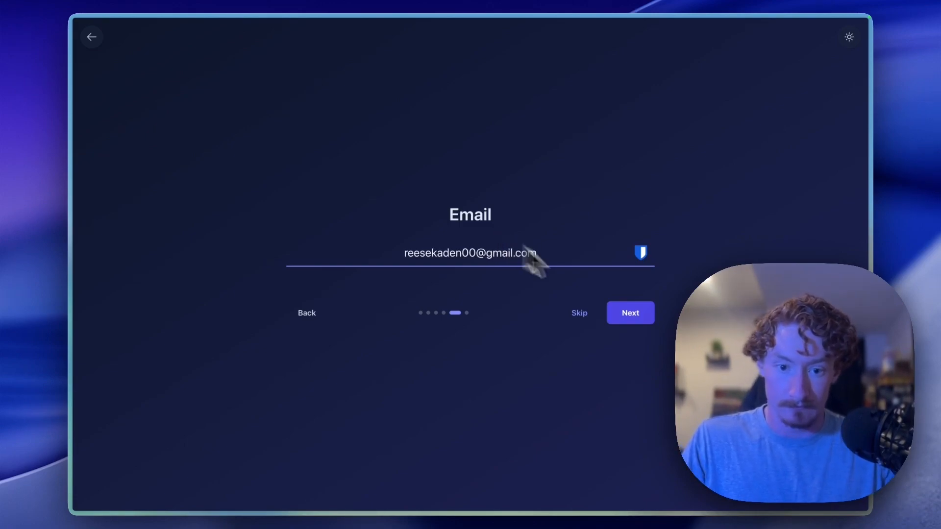
click(630, 318)
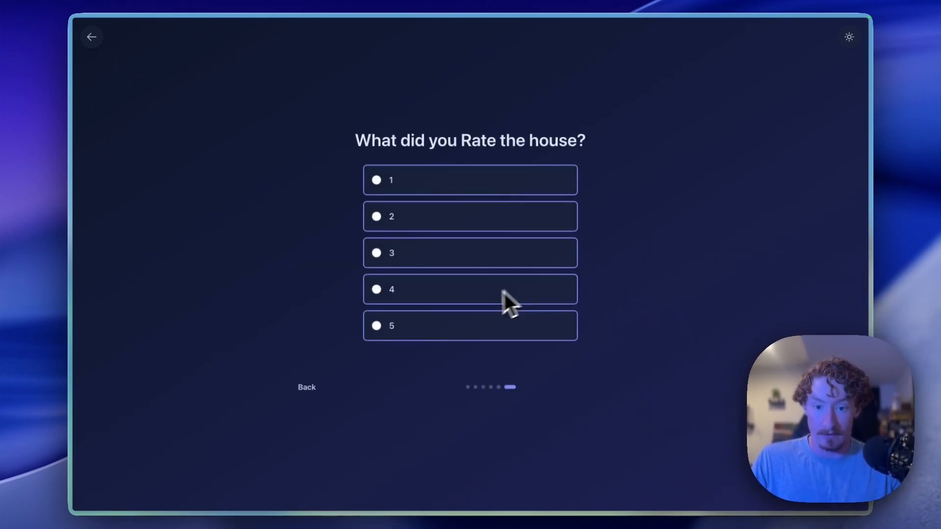
click(444, 298)
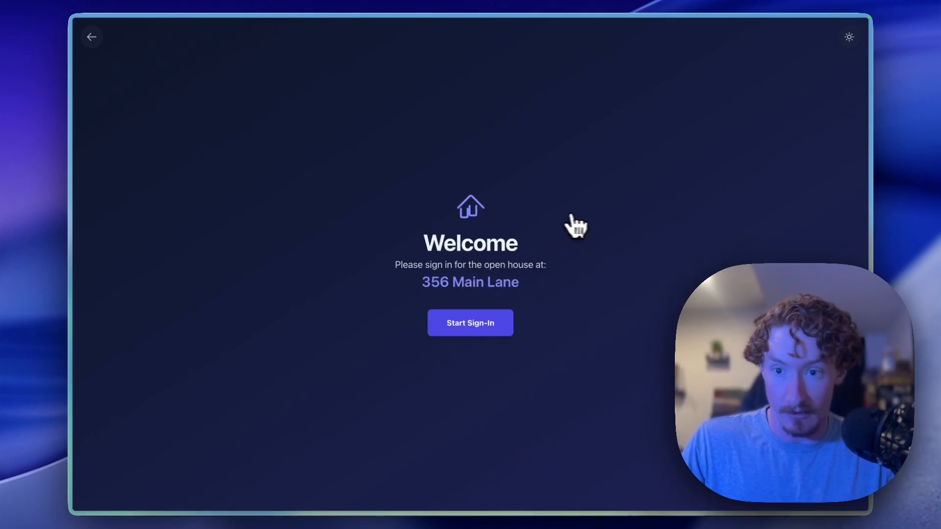
- Execute Parse SignSnap Data on the captured sign-in, yielding leadScore 100, leadStatus HOT, lifecyclestage lead
mouse_move(73, 305)
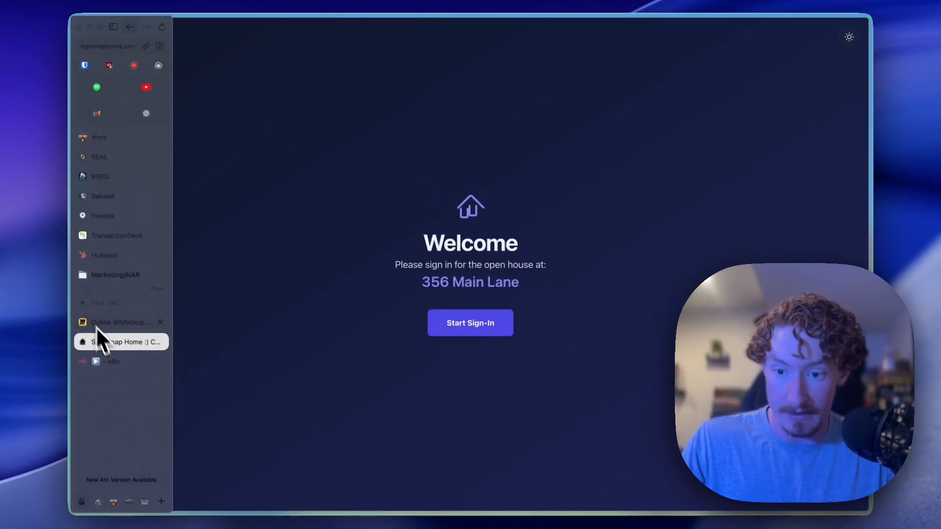
click(111, 359)
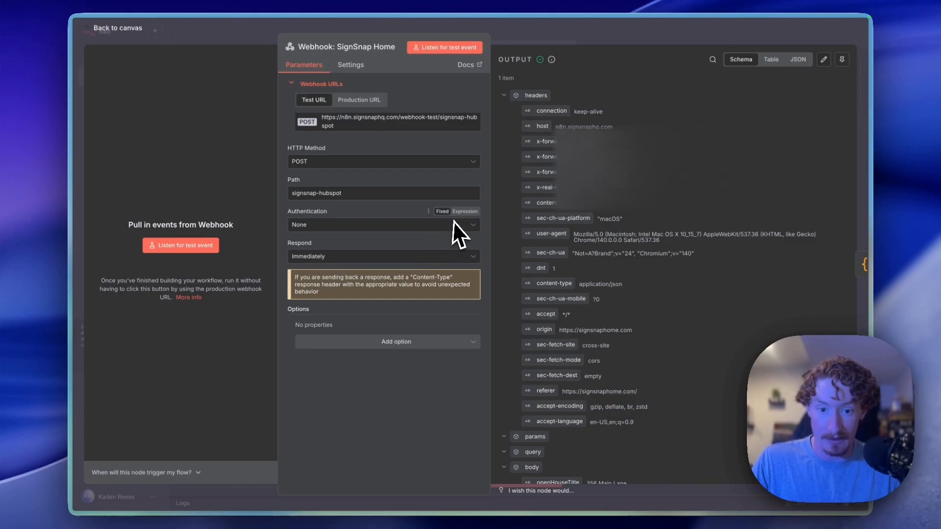
scroll(622, 250, down, 5)
scroll(626, 263, up, 5)
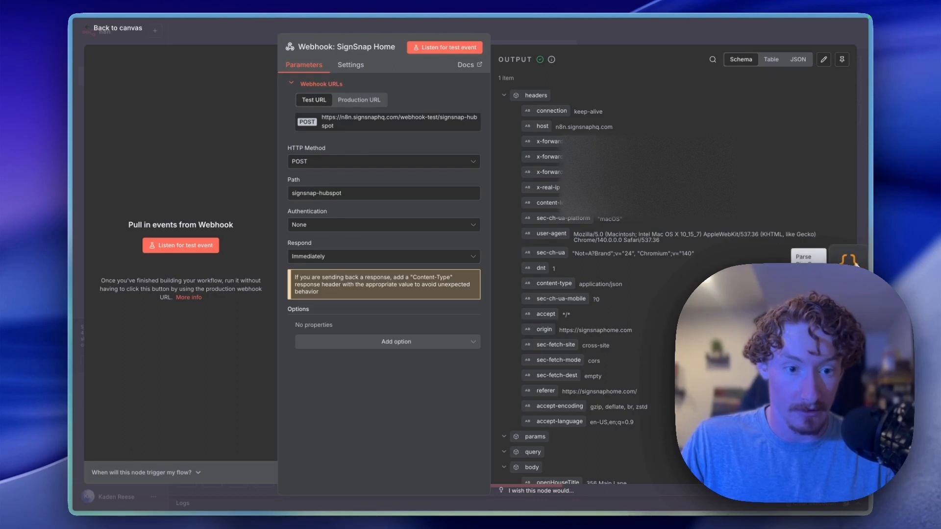
click(859, 265)
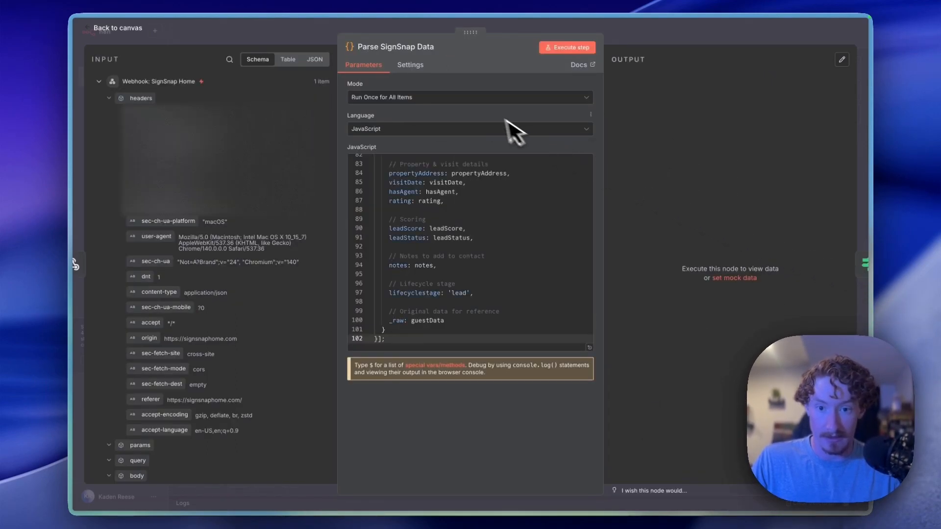
click(578, 50)
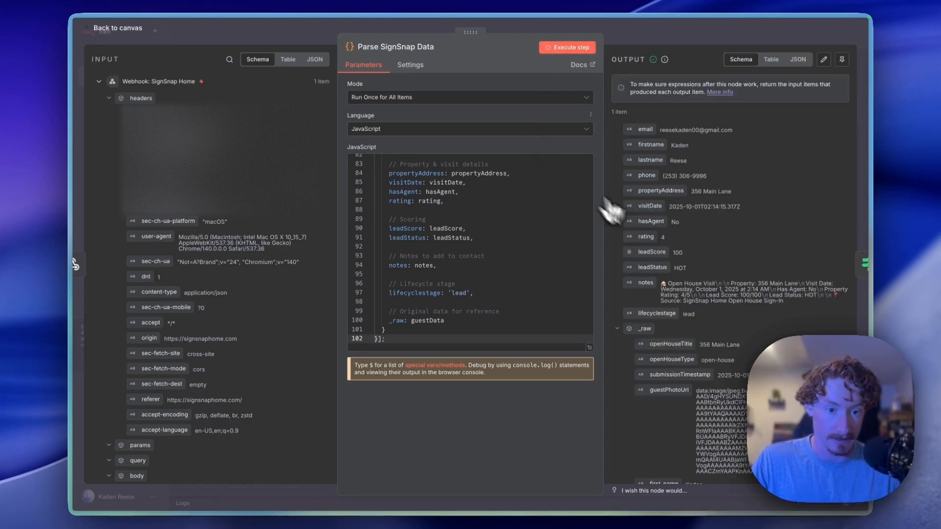
scroll(655, 240, down, 3)
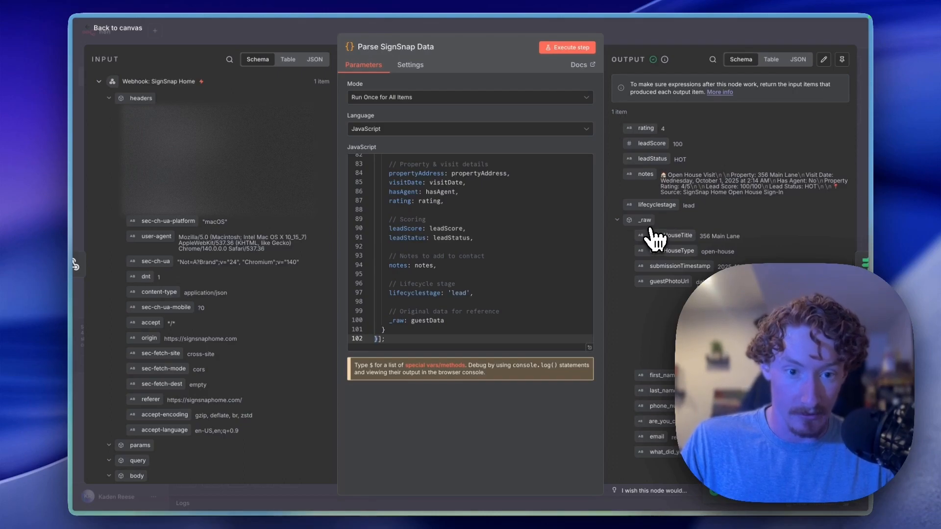
scroll(655, 238, up, 3)
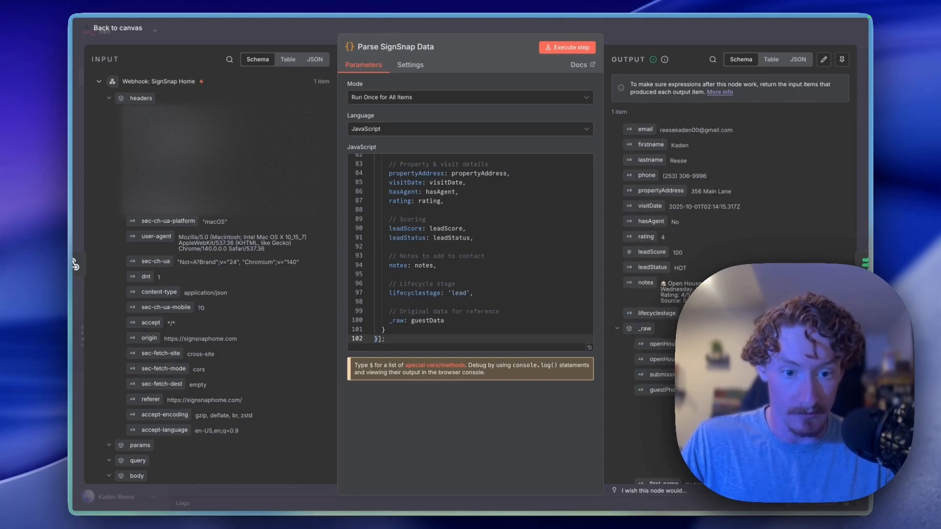
scroll(654, 239, down, 3)
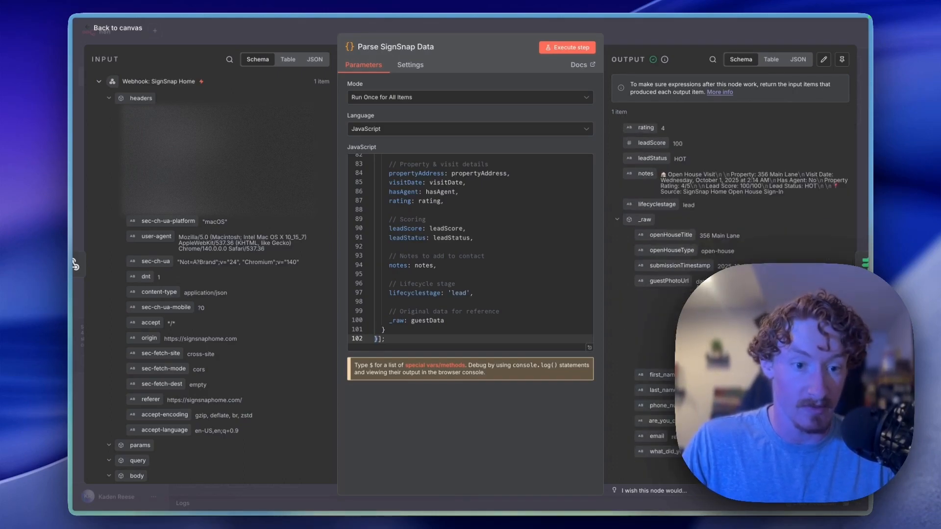
- Execute the Has Email? check (email is not empty) on the parsed lead data
click(858, 273)
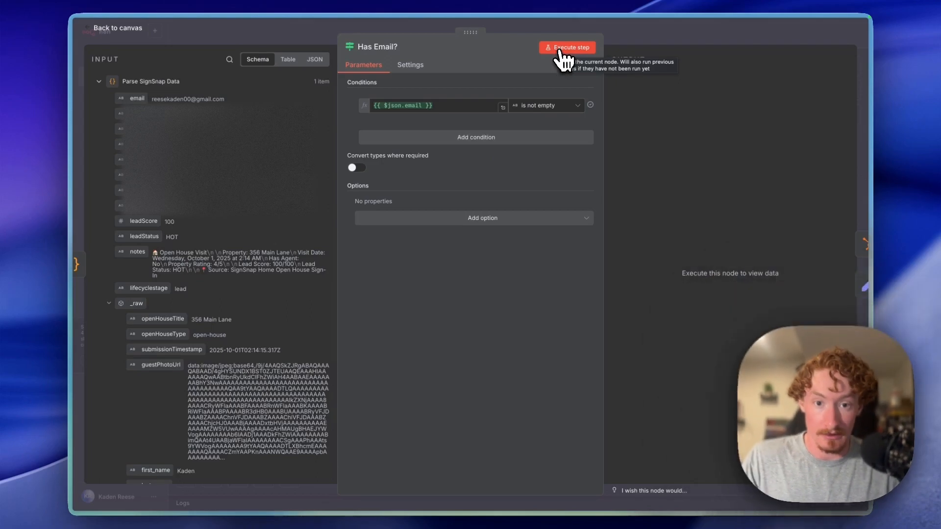
click(561, 49)
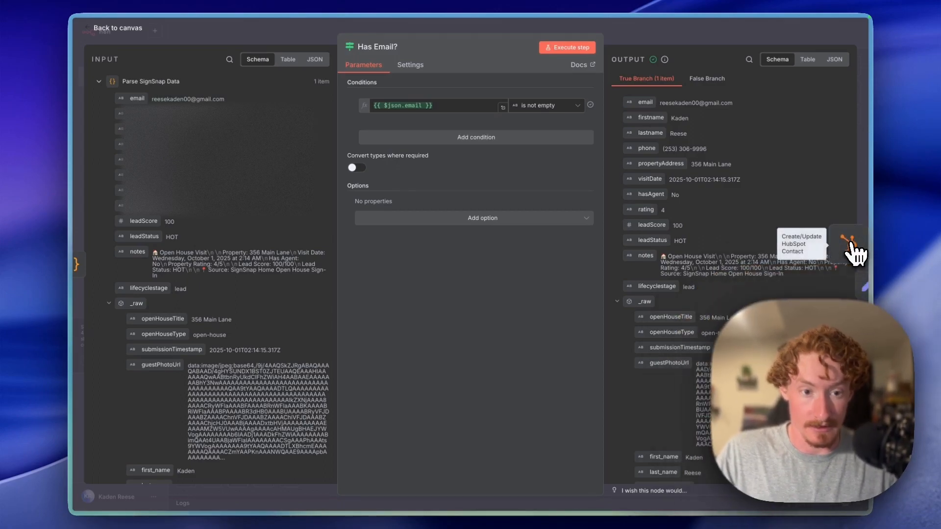
- Create 'HubSpot account 2' credential for the Create/Update HubSpot Contact node, connecting via App Token
click(852, 243)
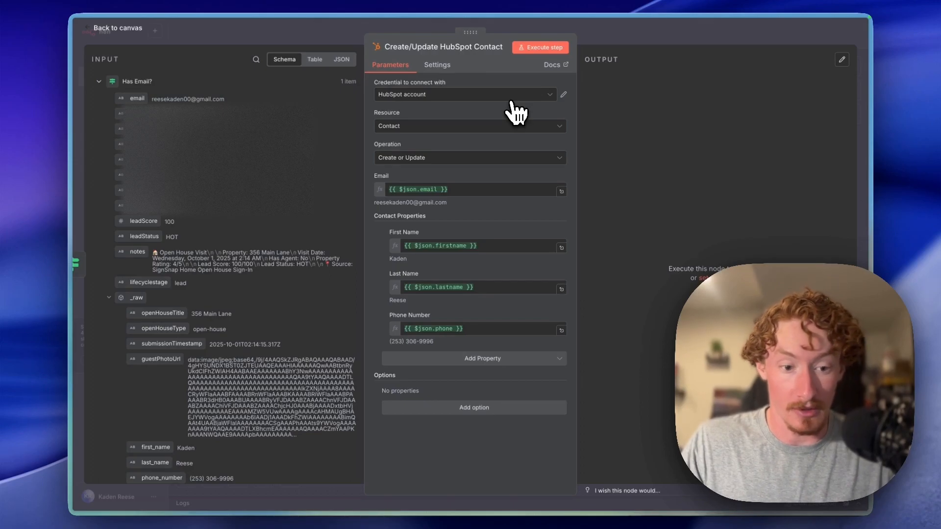
click(549, 95)
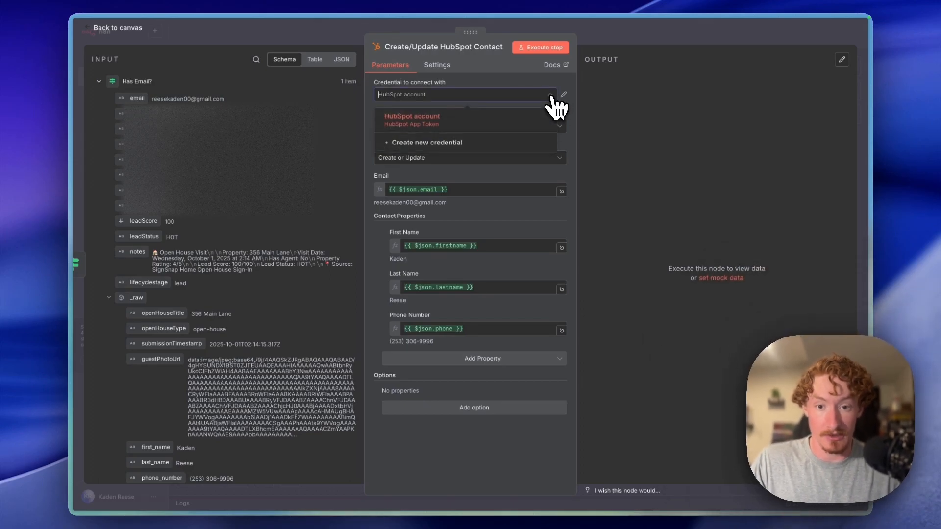
click(451, 144)
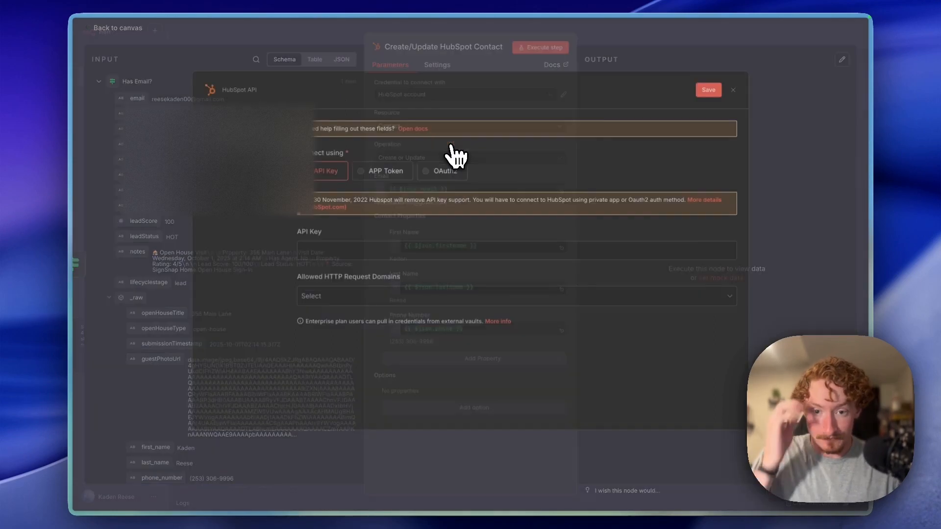
click(375, 190)
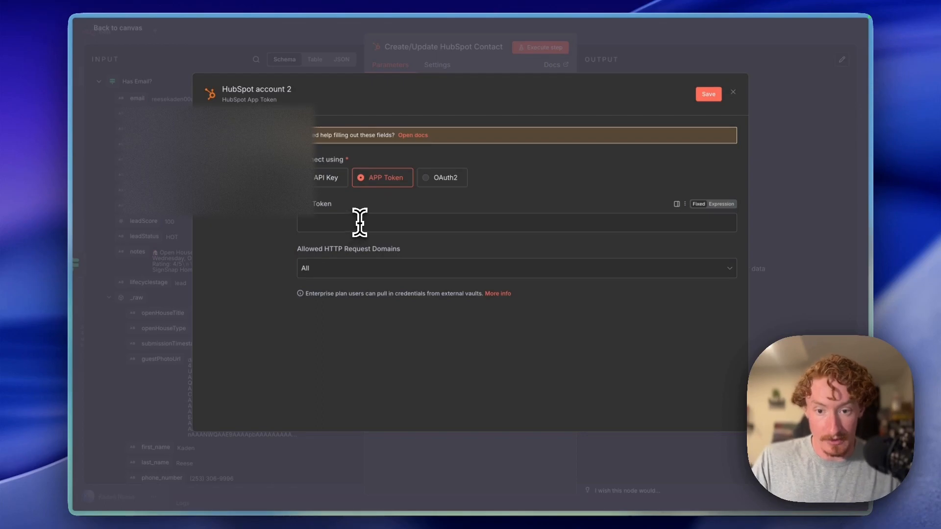
- In HubSpot, start a new private legacy app
mouse_move(67, 466)
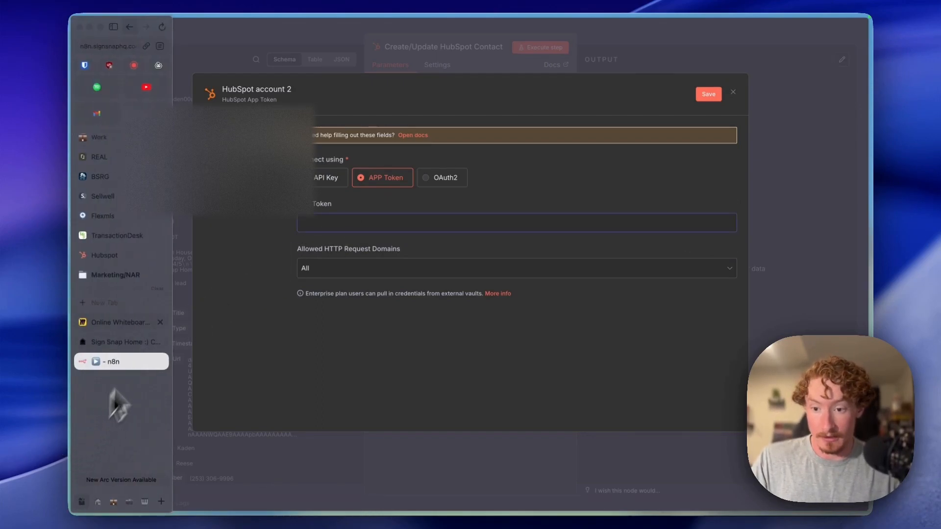
click(114, 254)
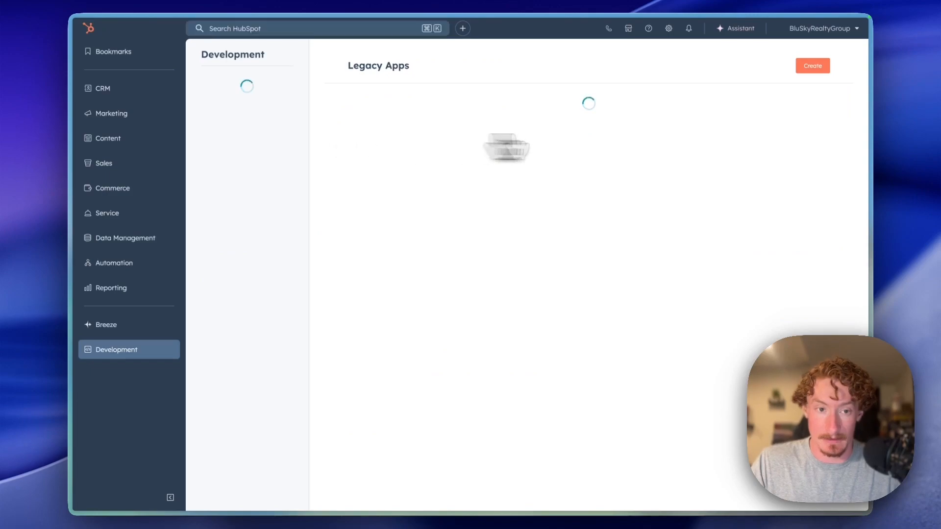
click(808, 68)
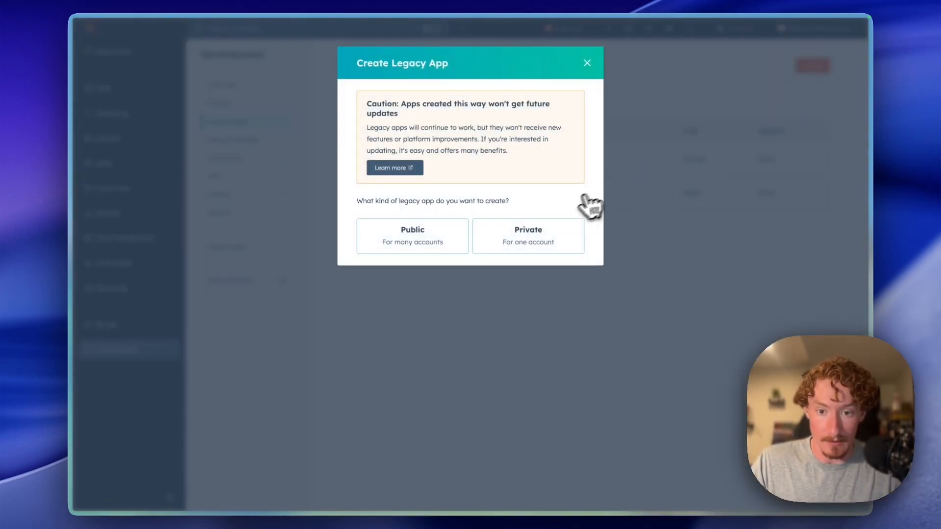
click(541, 244)
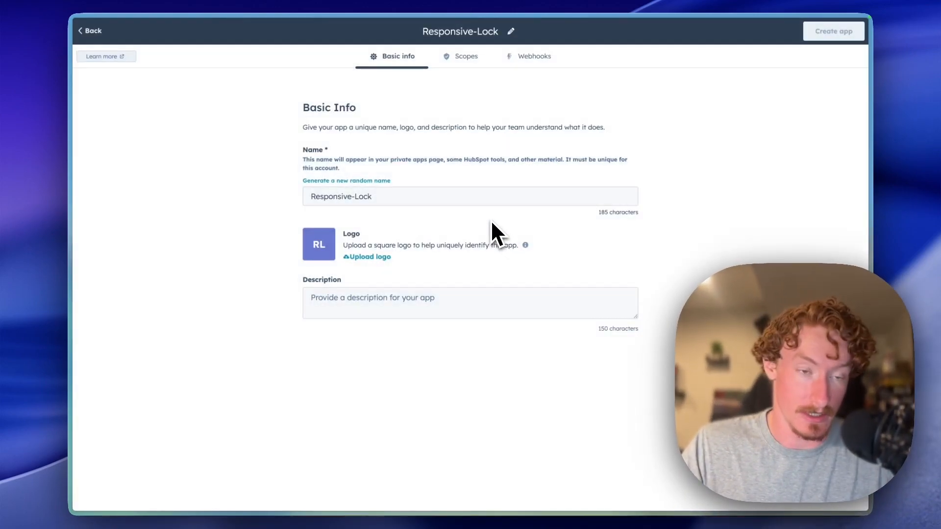
- Give the Responsive-Lock app the description 'test' and go to its Scopes page
click(435, 301)
text(test)
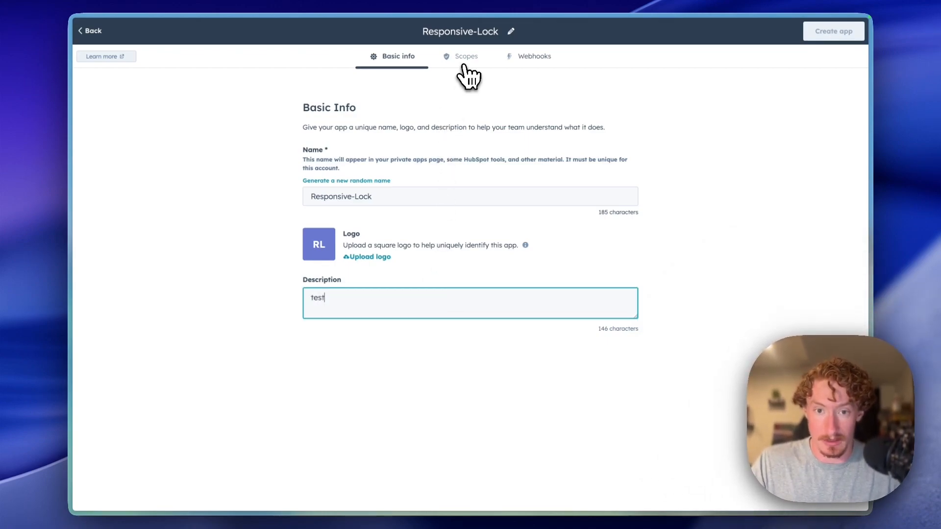
click(463, 67)
mouse_move(74, 267)
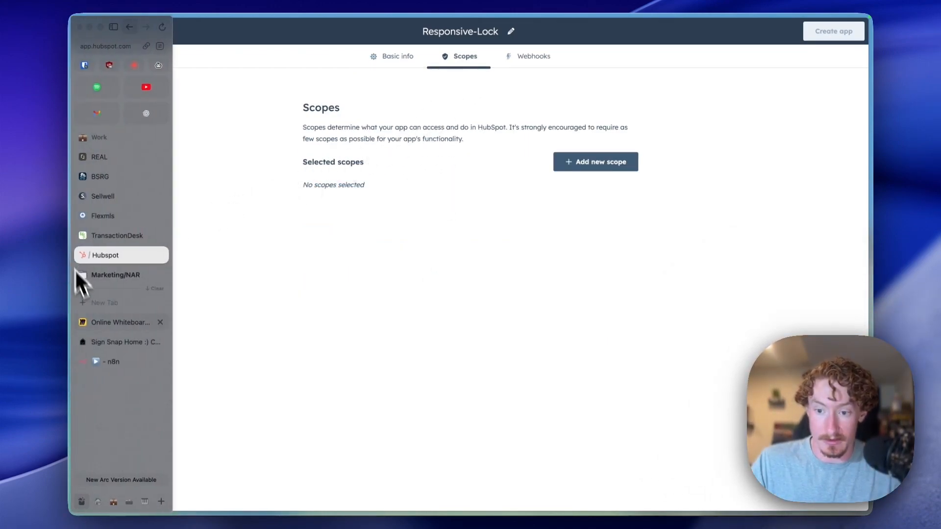
scroll(102, 357, right, 5)
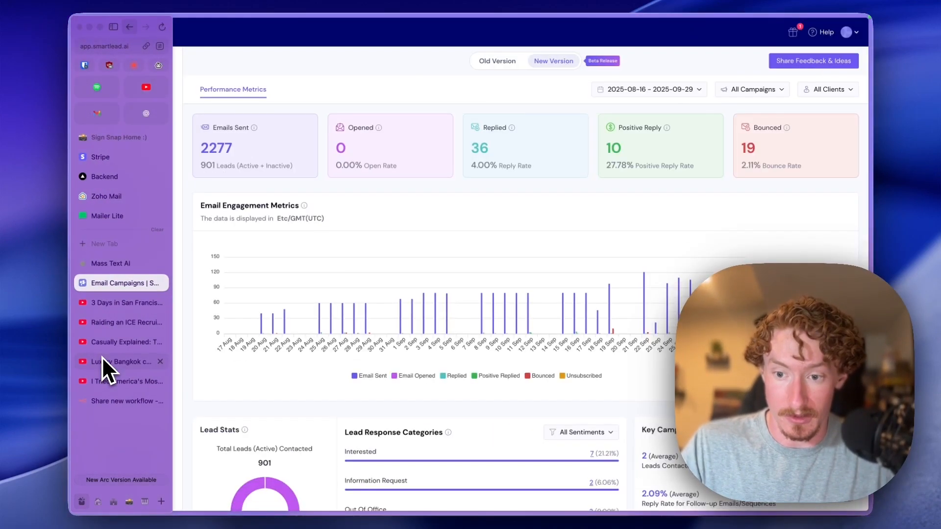
scroll(102, 357, left, 5)
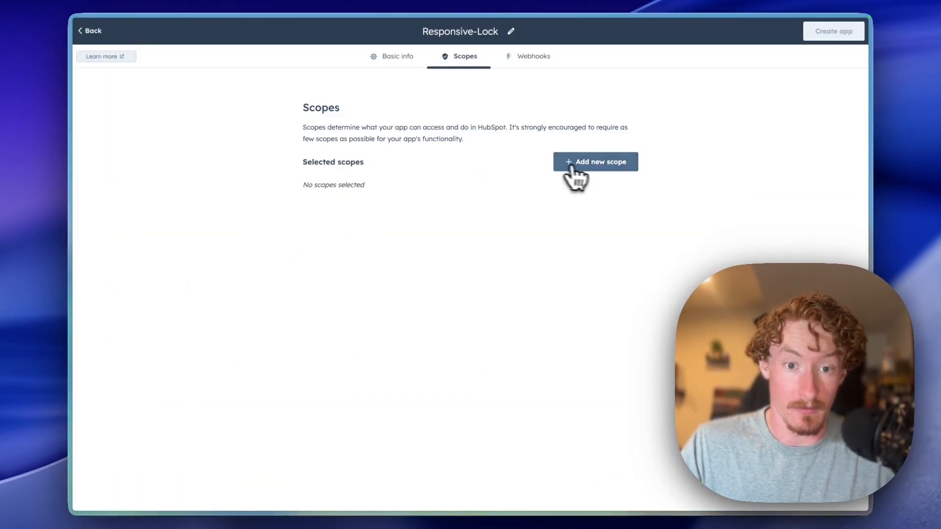
- Search the scope list for 'crm' and 'comp', cancel without adding scopes, and view Responsive-Lock's Webhooks settings
click(589, 167)
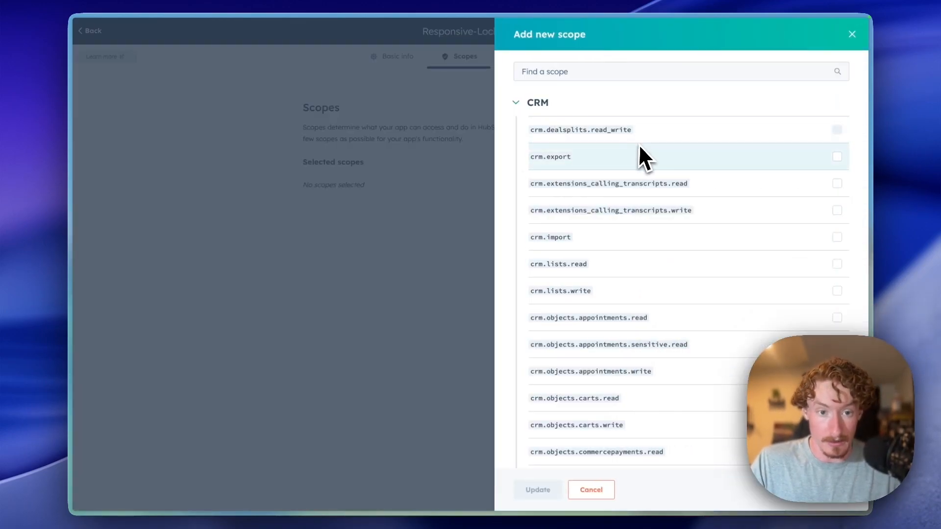
click(598, 73)
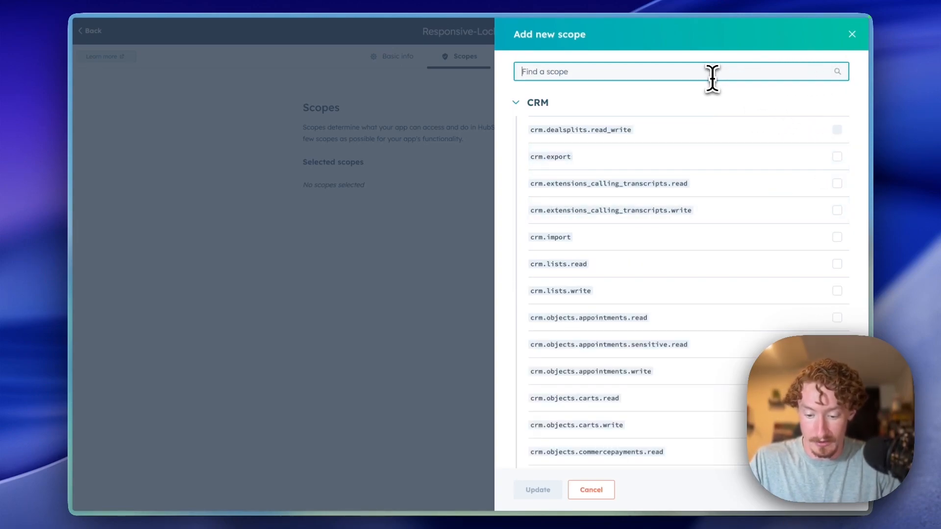
text(crm)
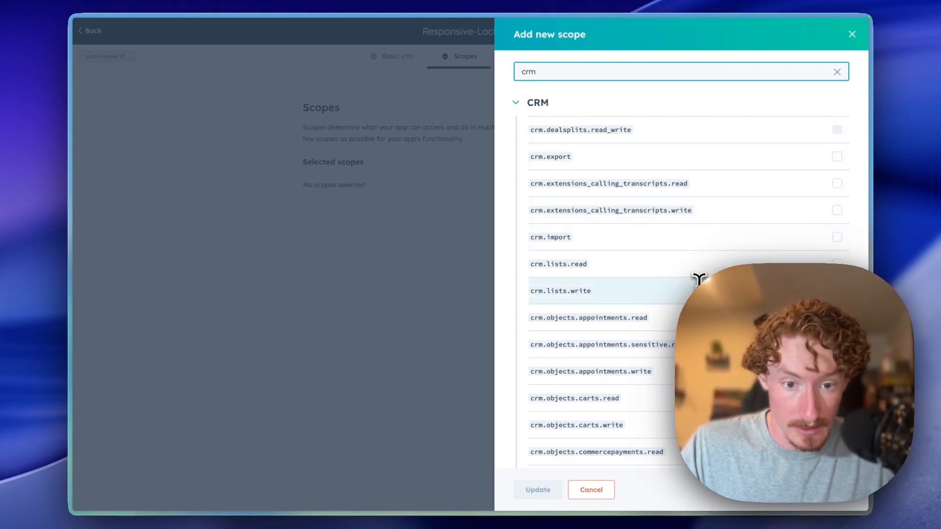
scroll(699, 278, down, 2)
scroll(689, 237, up, 1)
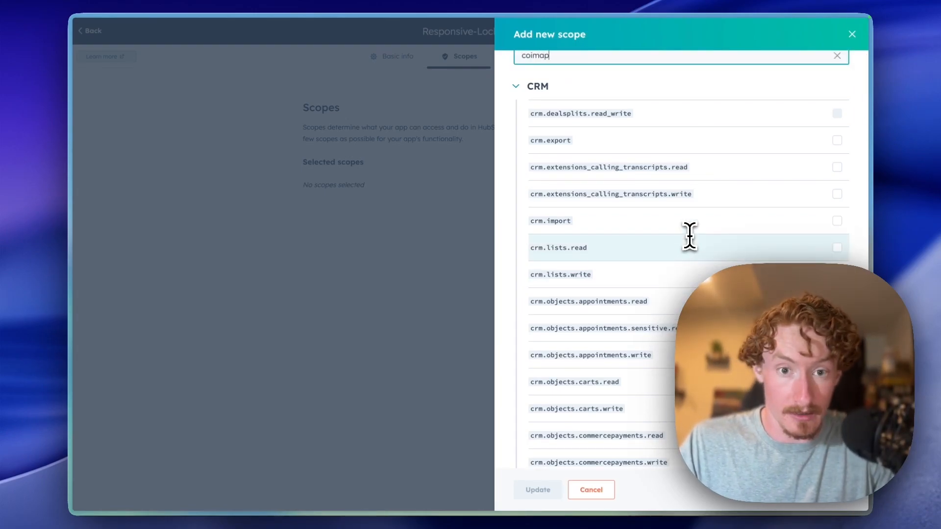
text(mp)
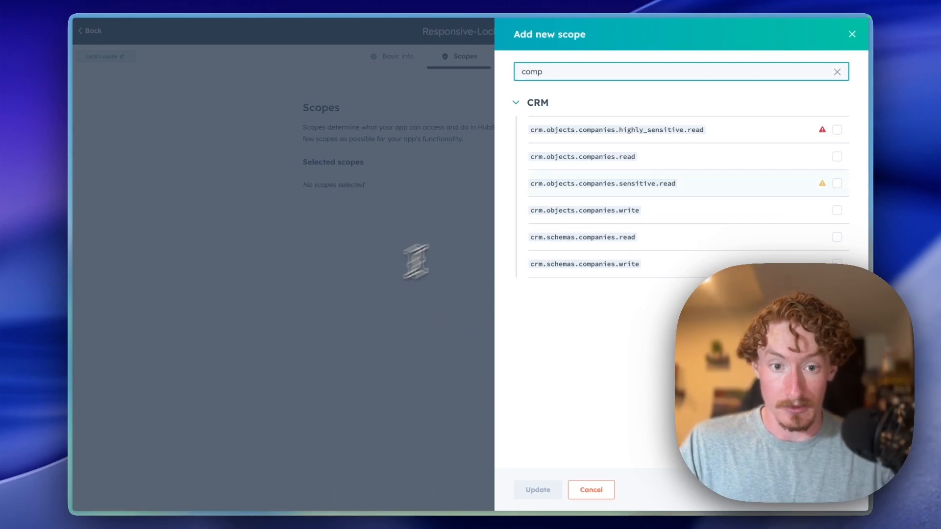
click(594, 491)
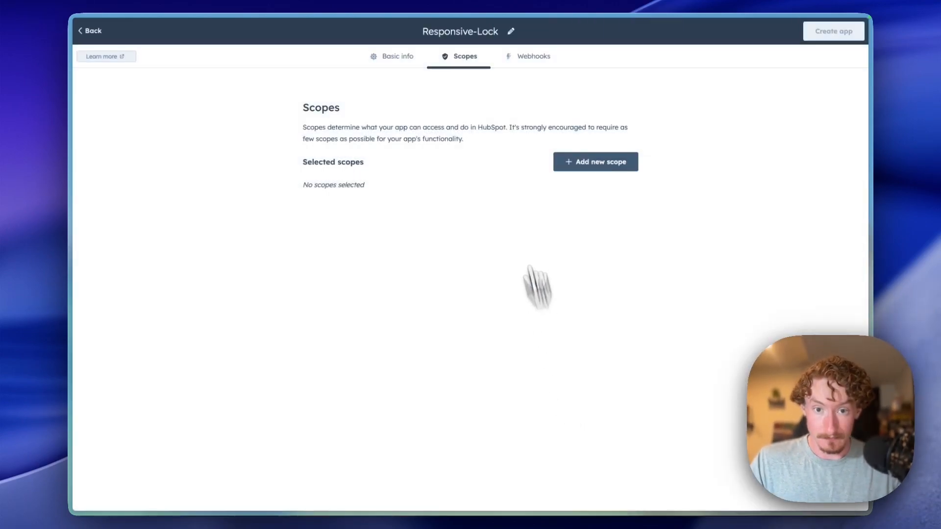
click(532, 61)
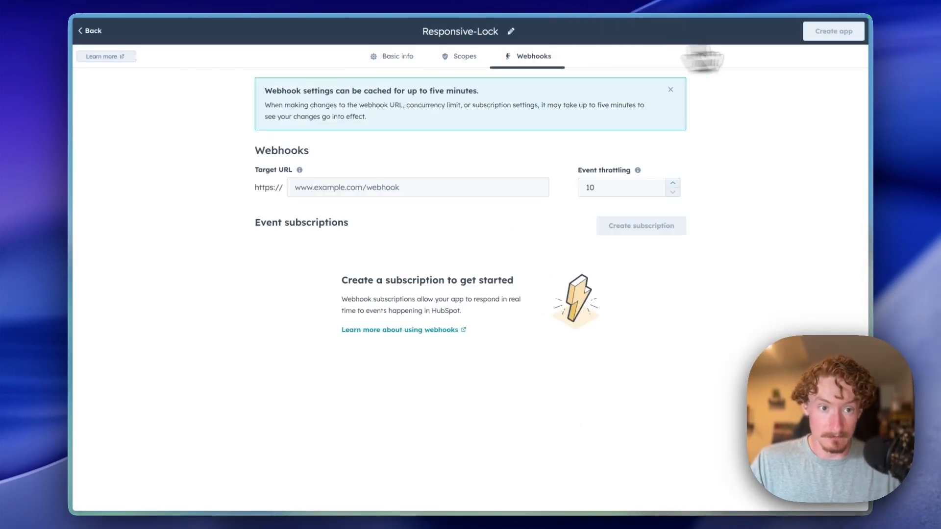
- Return to the apps list and show the Jealous-Lock app's Auth details: access token, client secret, scopes
click(93, 32)
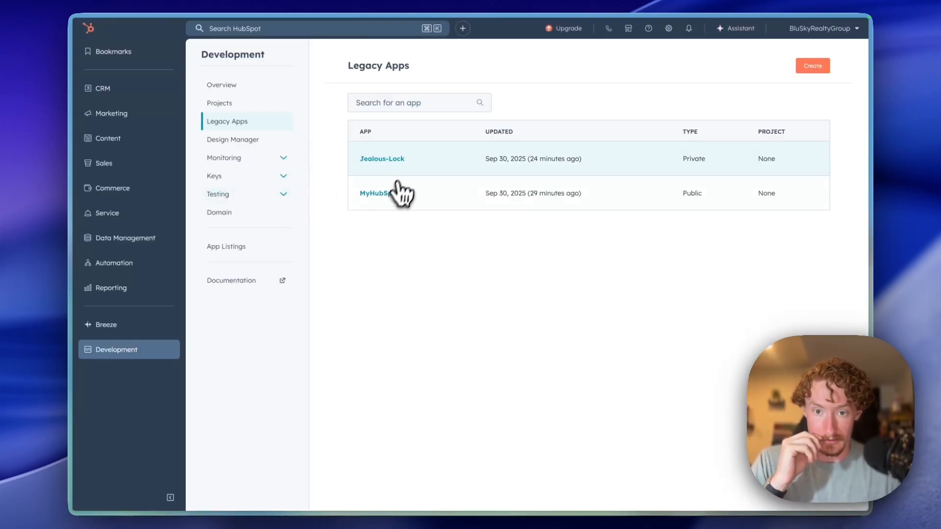
click(395, 160)
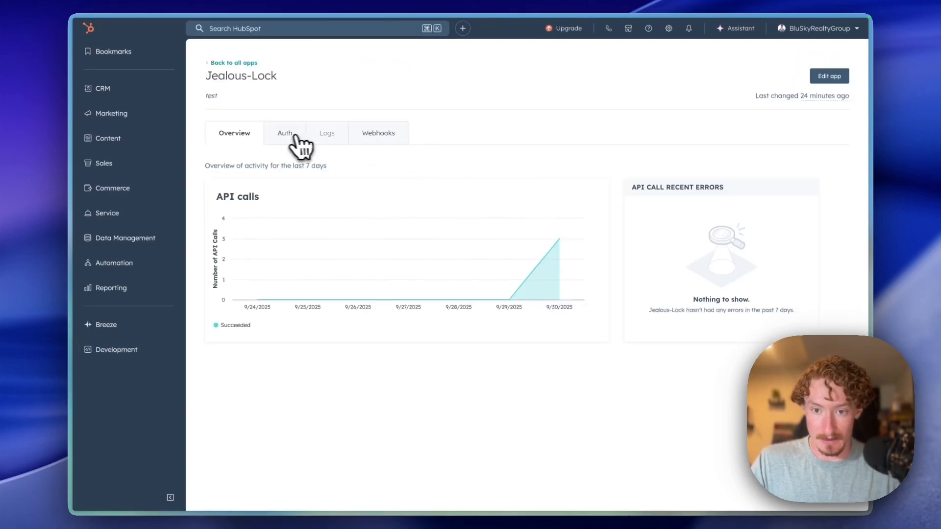
click(285, 137)
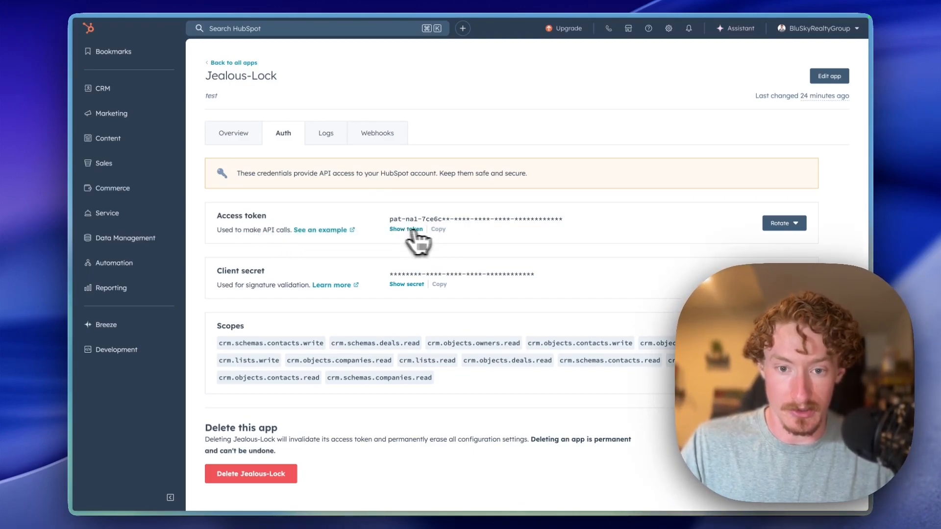
- Close the HubSpot credential dialog in n8n and execute the Create/Update HubSpot Contact step, then return to HubSpot
mouse_move(73, 346)
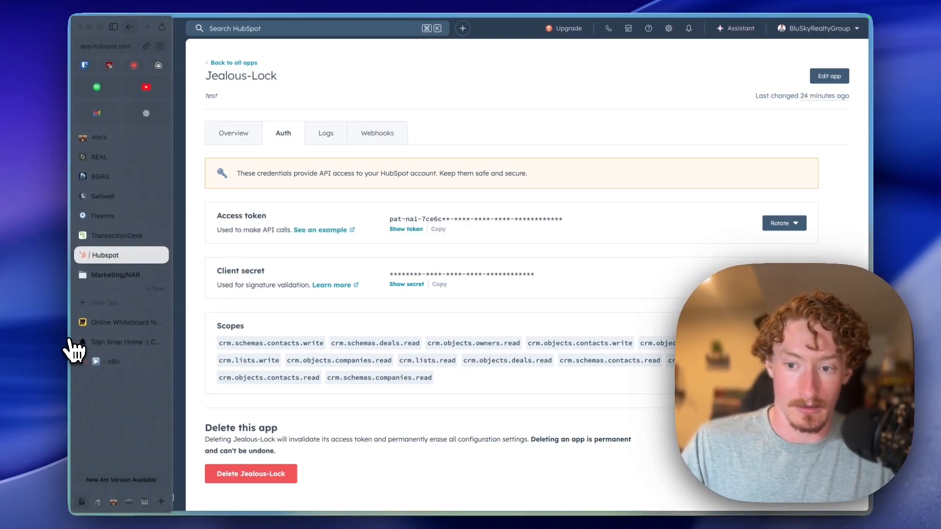
click(105, 361)
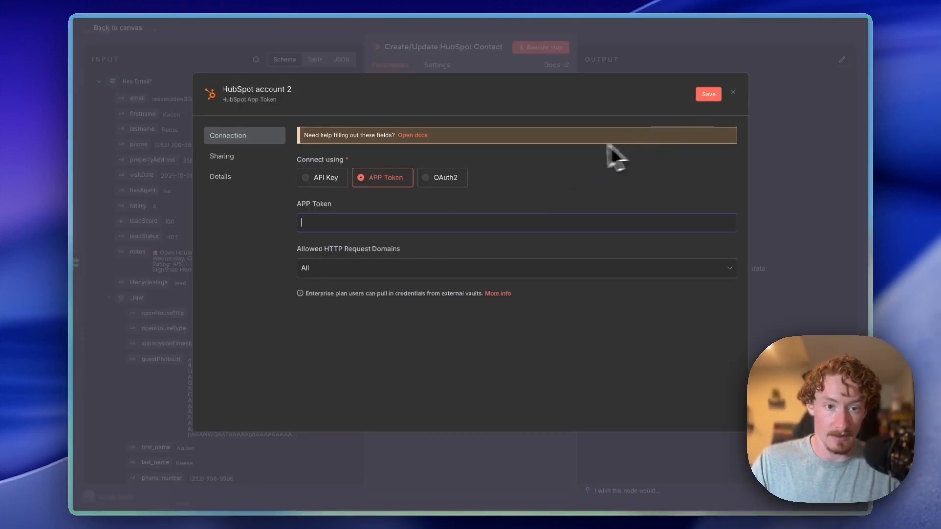
click(733, 93)
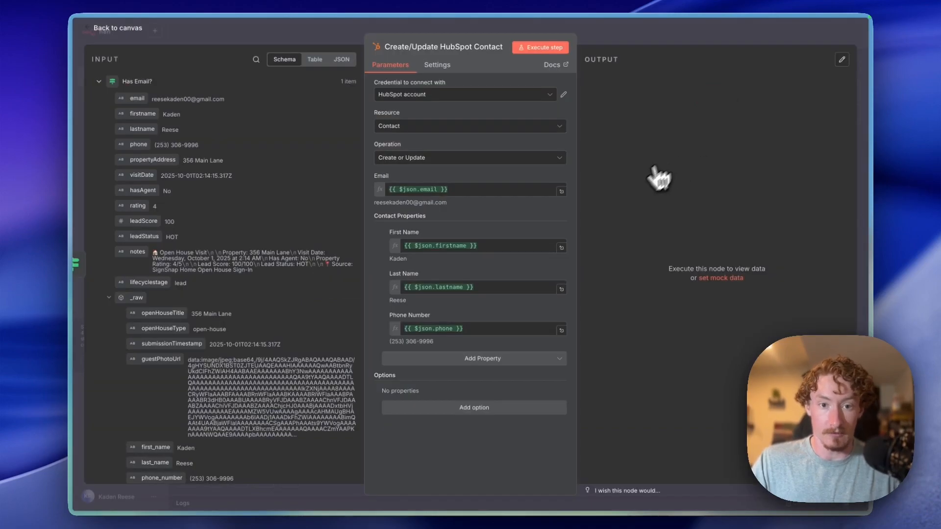
click(537, 55)
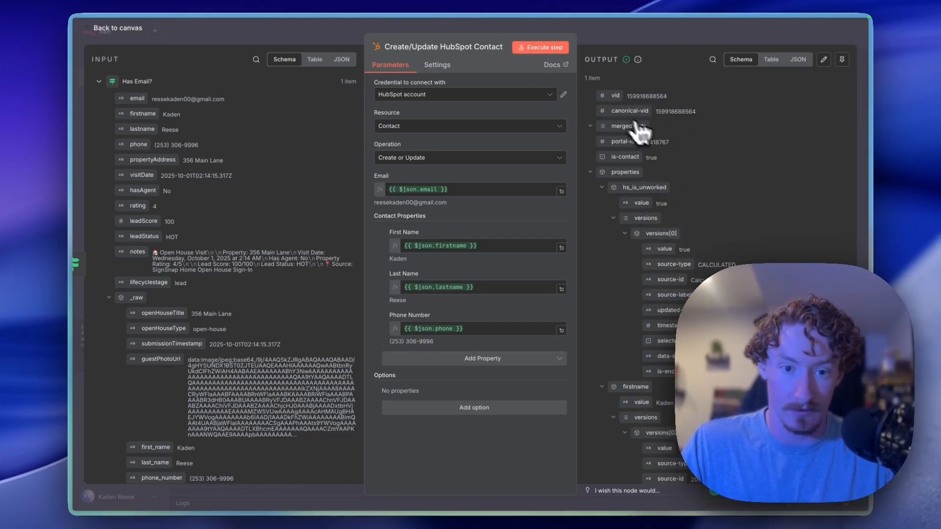
mouse_move(76, 206)
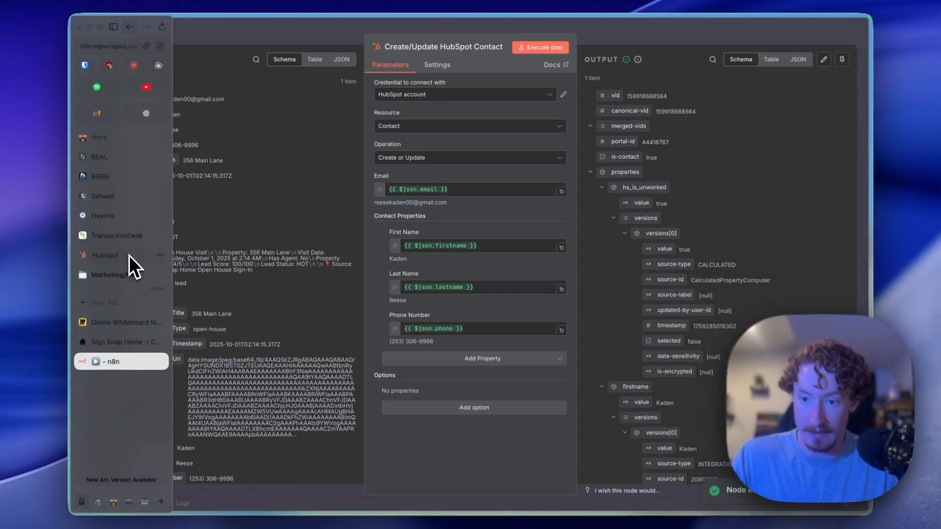
click(128, 255)
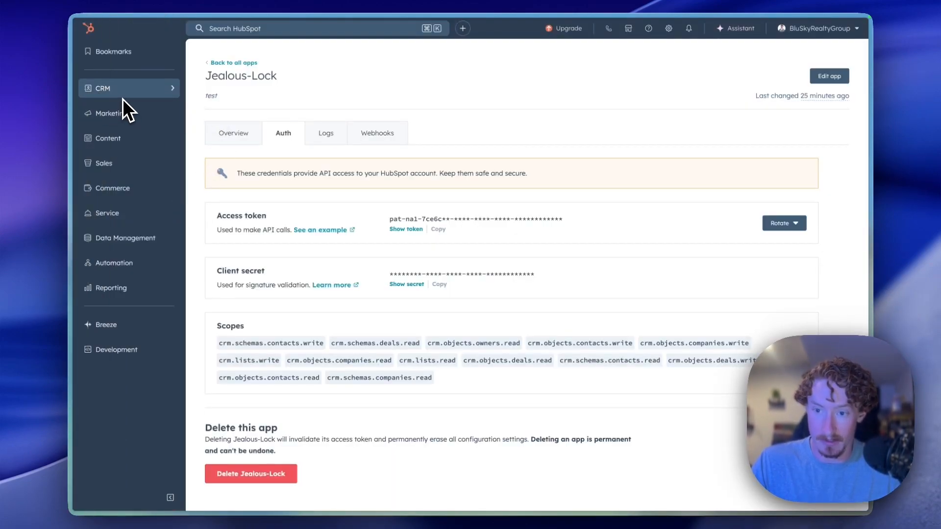
- Open the new contact from CRM Contacts and compare its Notes and Activity tabs, confirming lifecycle set to Lead
mouse_move(124, 98)
click(224, 114)
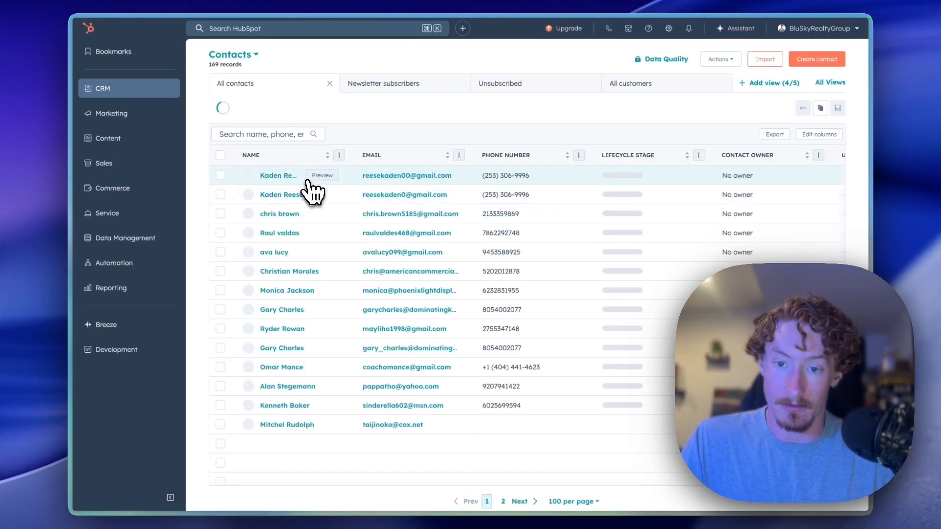
click(287, 177)
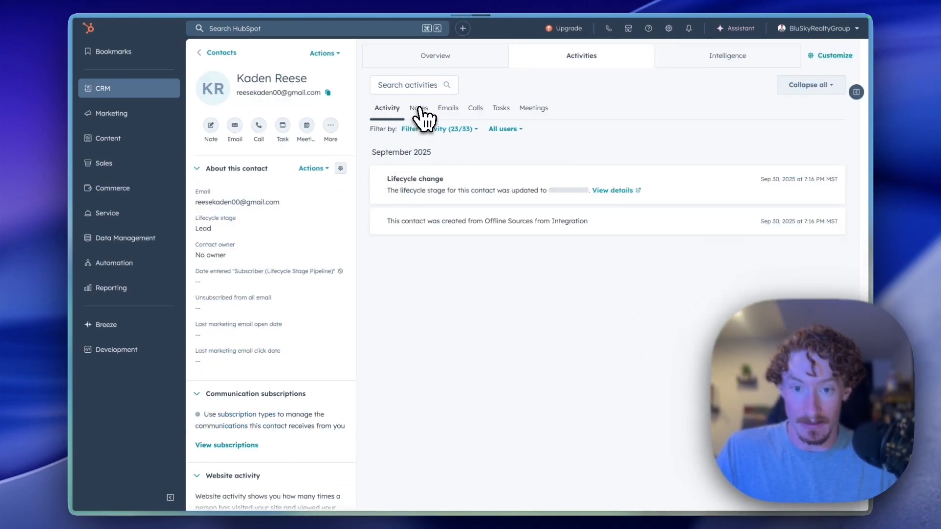
click(419, 109)
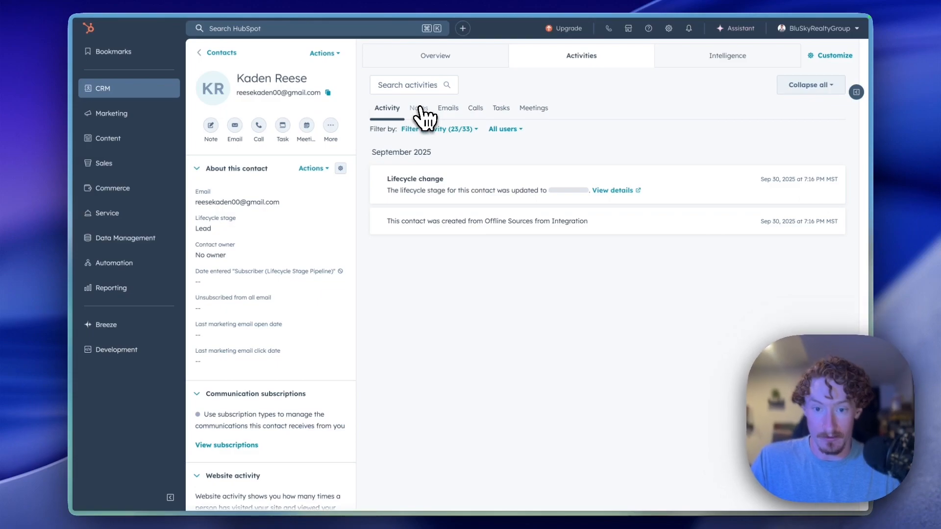
click(387, 118)
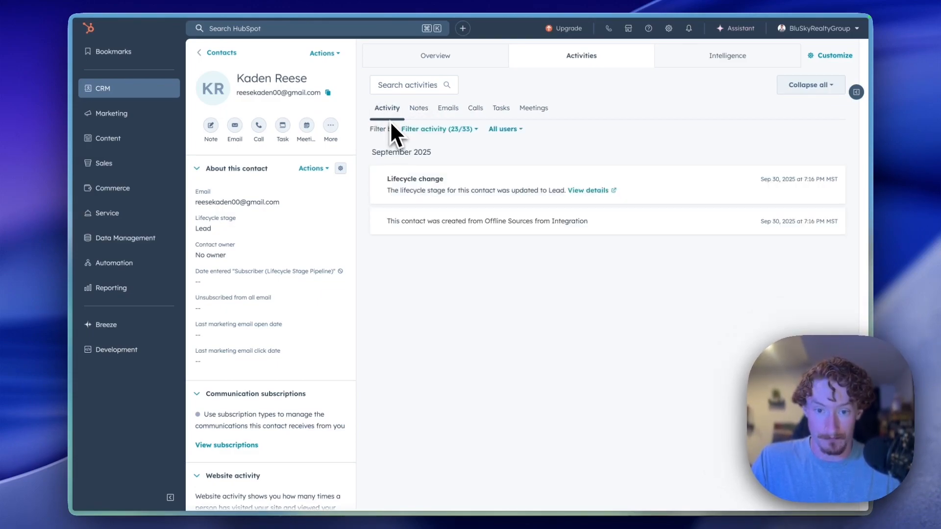
scroll(303, 191, down, 2)
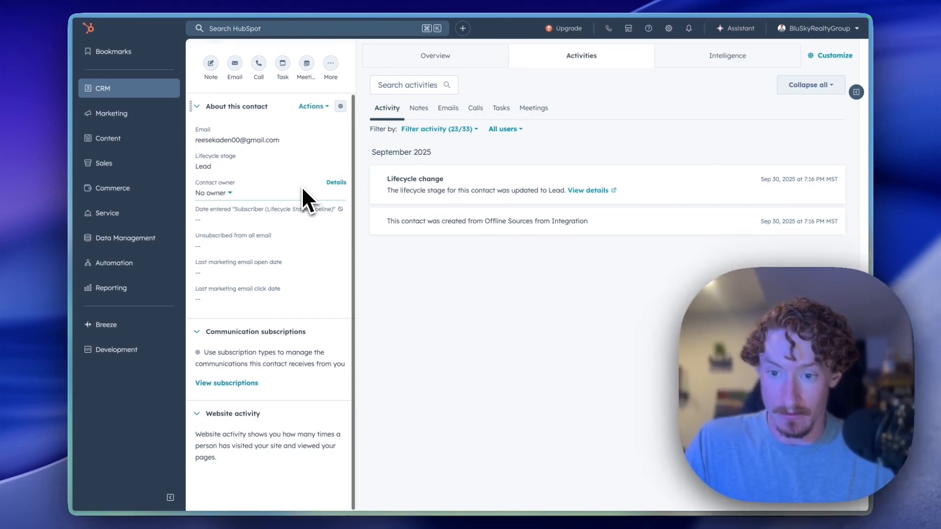
scroll(268, 284, up, 2)
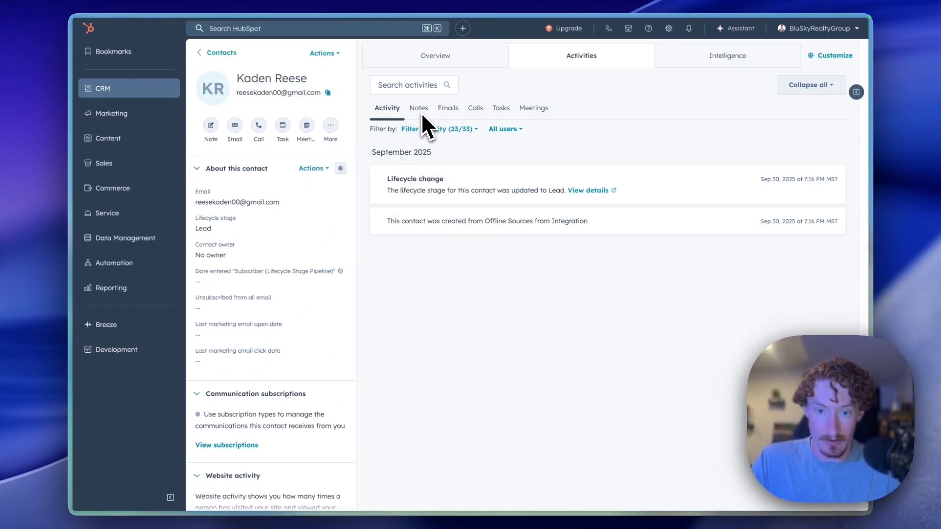
click(417, 110)
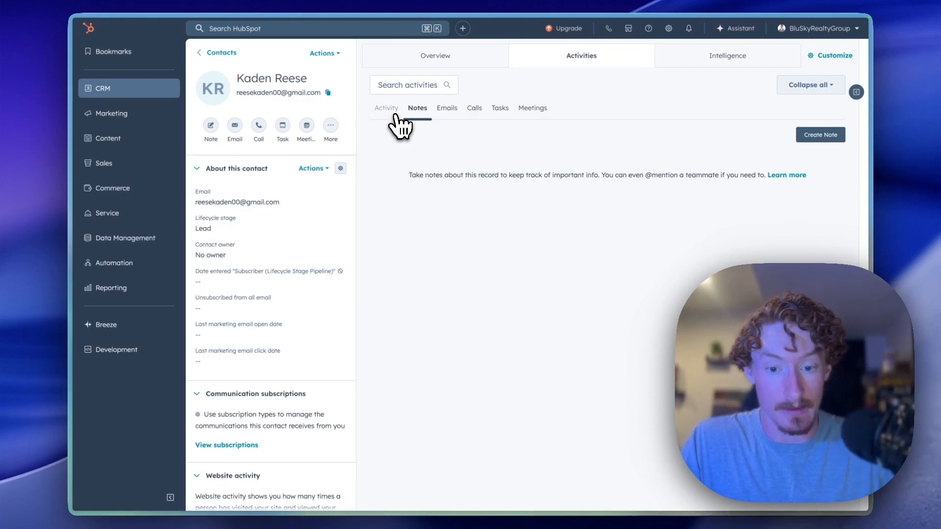
mouse_move(78, 219)
click(109, 343)
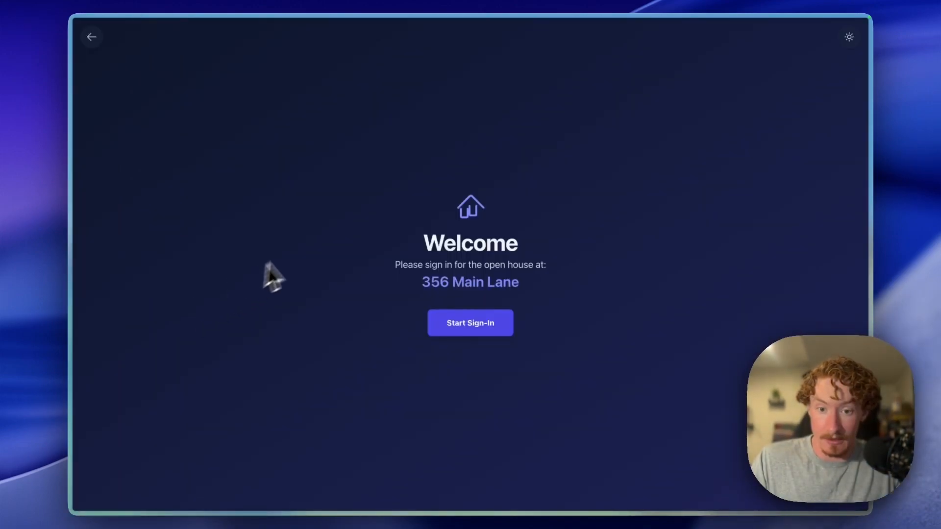
click(91, 38)
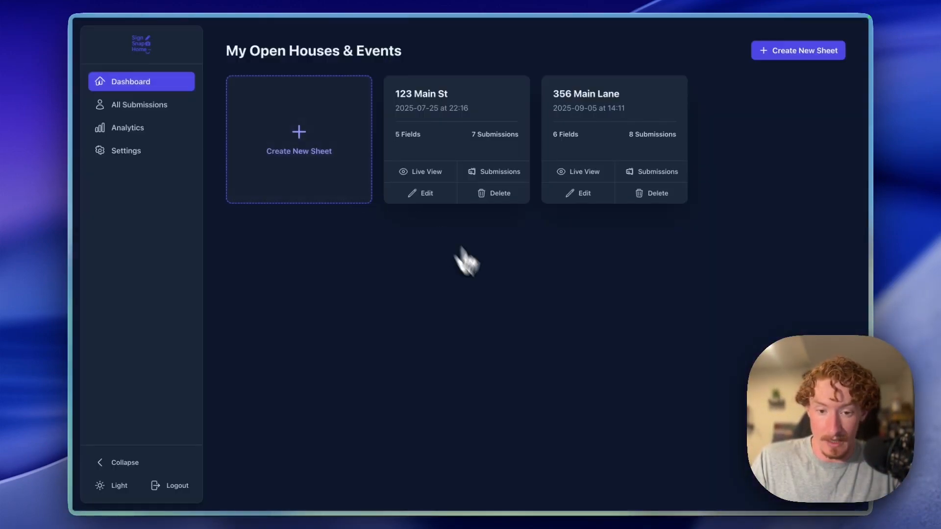
click(640, 178)
scroll(616, 239, down, 1)
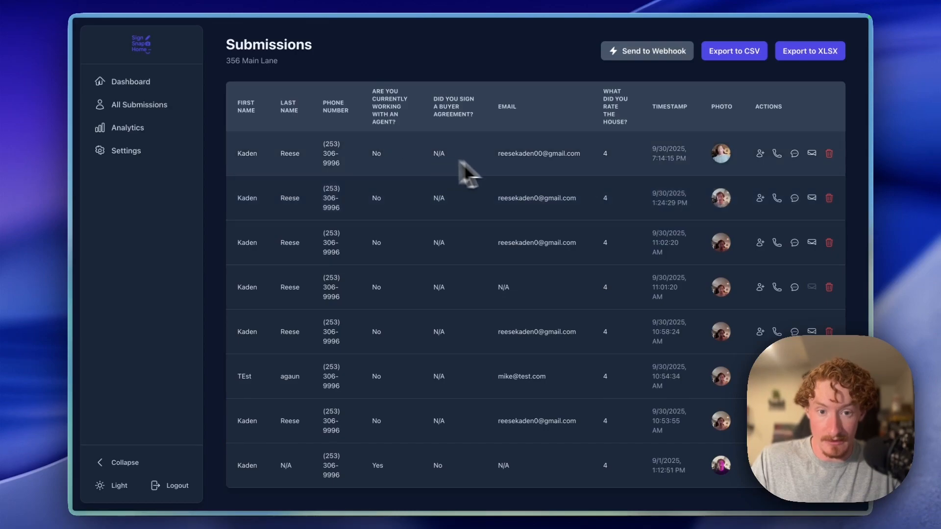
click(720, 155)
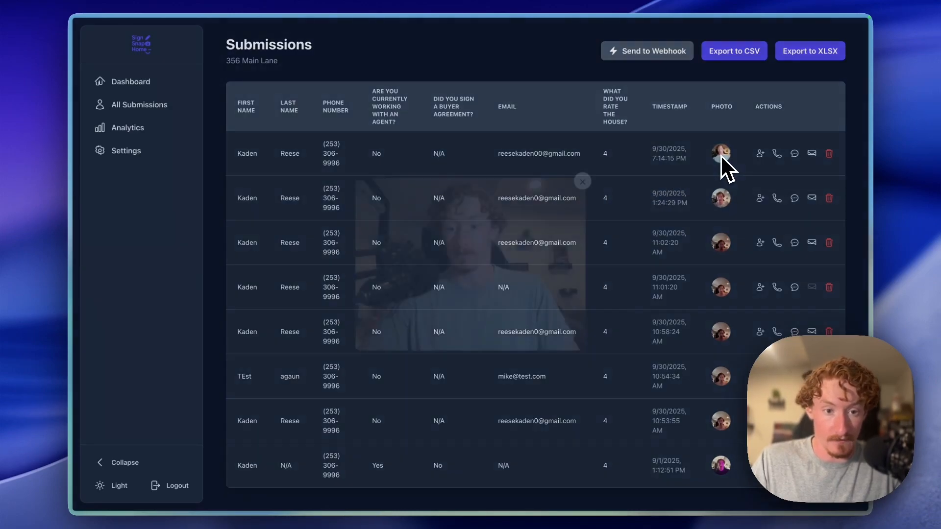
click(641, 199)
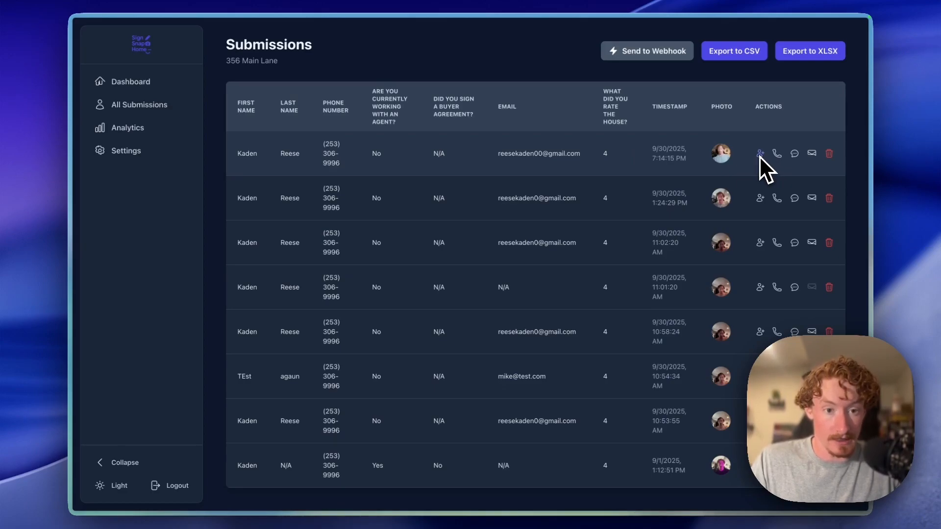
drag(649, 158, 269, 147)
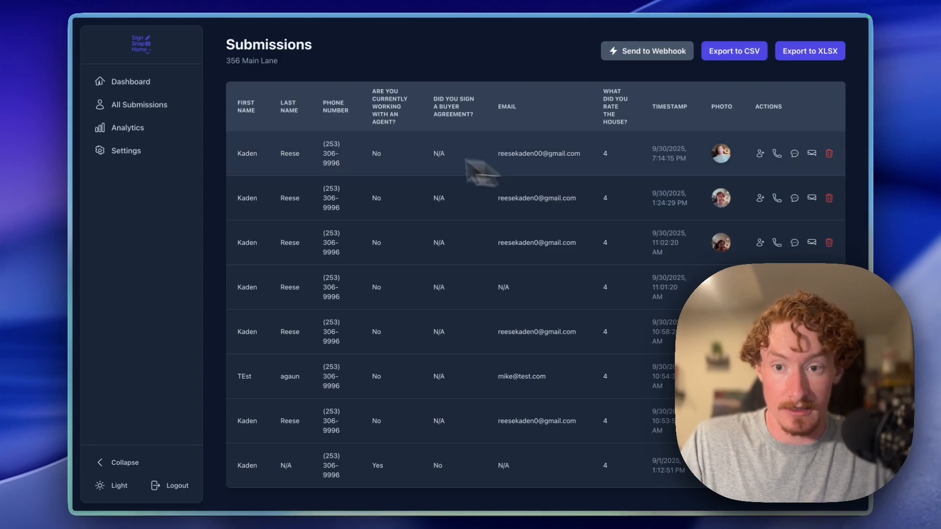
- Connect Has Email?'s true output to the Send Thank You Email node
mouse_move(69, 198)
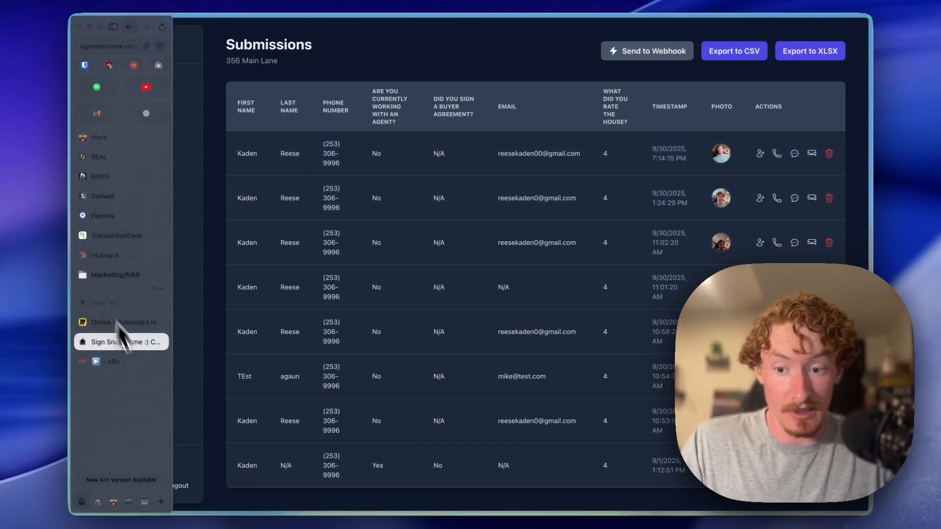
click(114, 363)
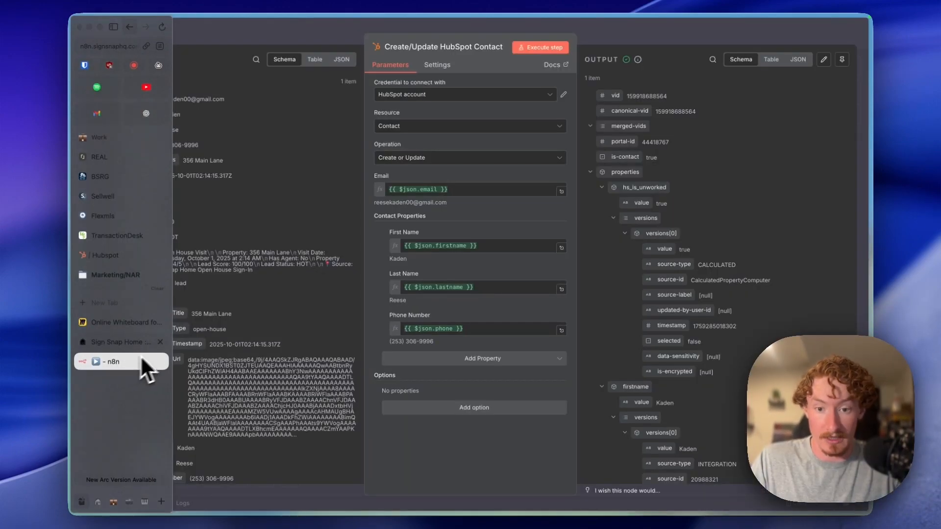
click(644, 37)
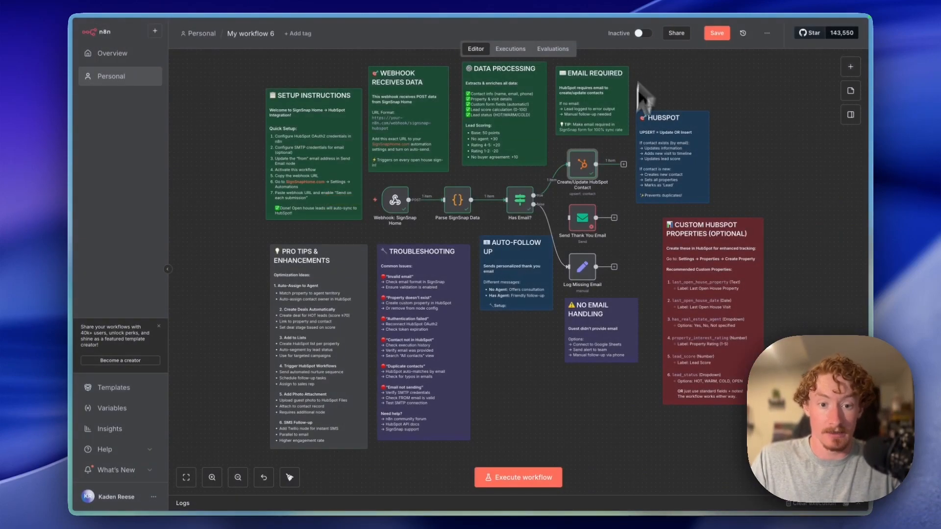
drag(534, 195, 593, 227)
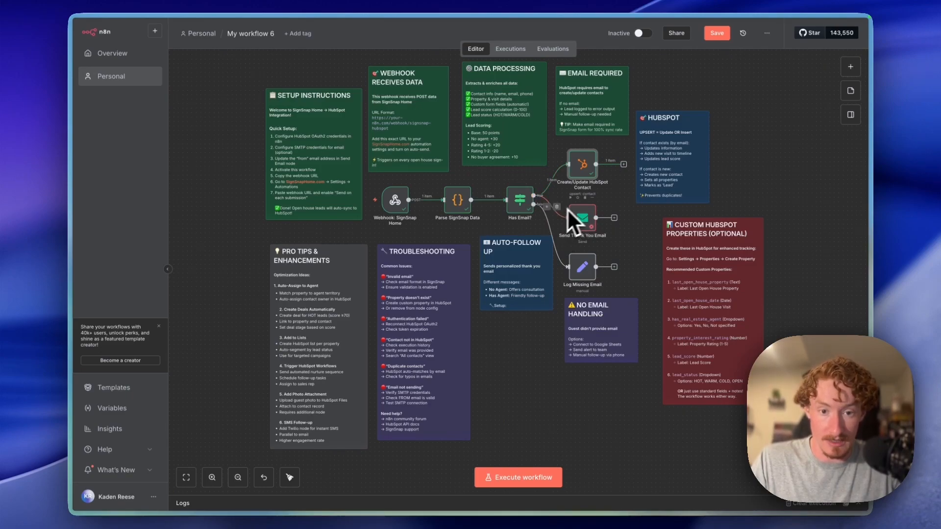
click(586, 224)
- Start a new SMTP credential for Send Thank You Email and look over its blank form (port 465, SSL/TLS)
double_click(581, 216)
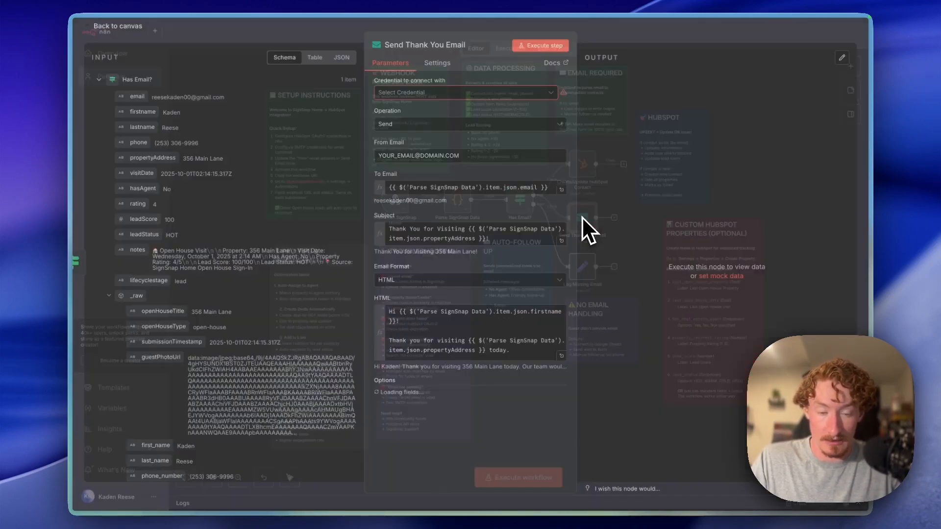
click(398, 95)
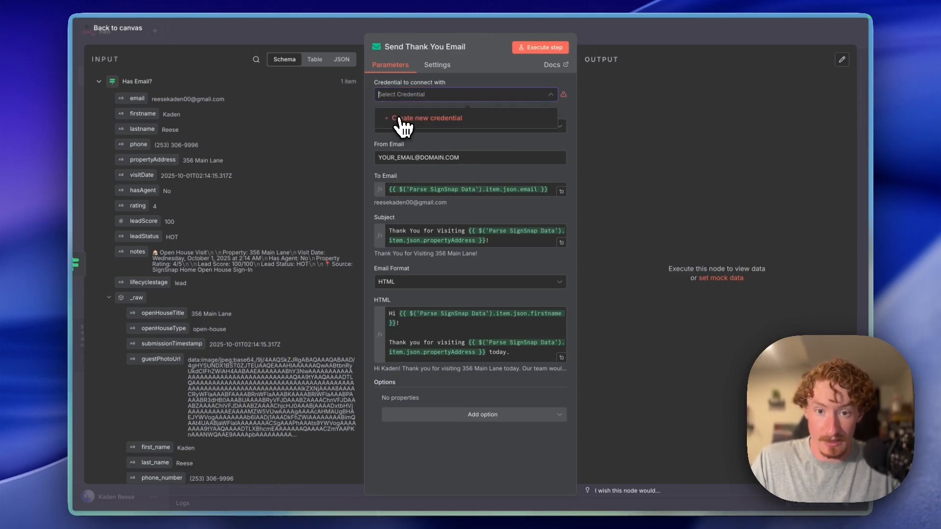
click(400, 119)
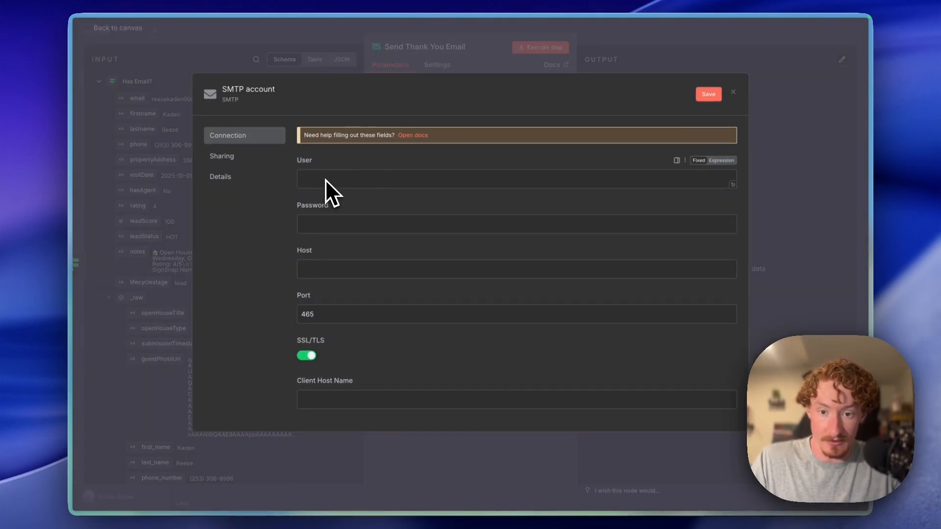
scroll(321, 231, down, 2)
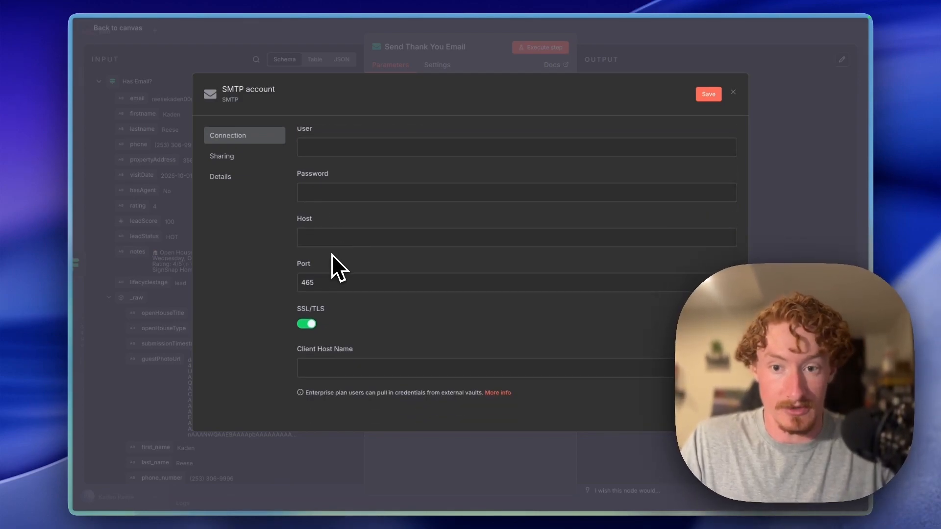
scroll(332, 254, down, 2)
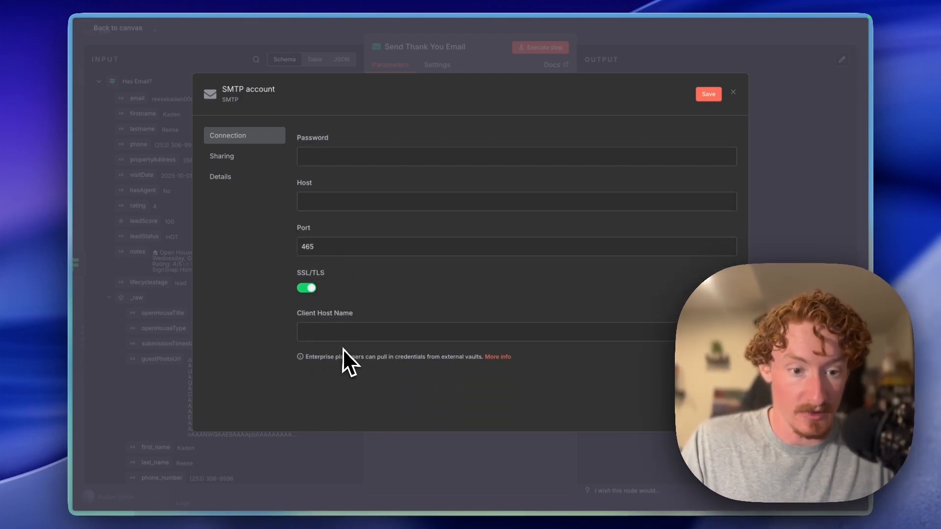
scroll(343, 349, up, 4)
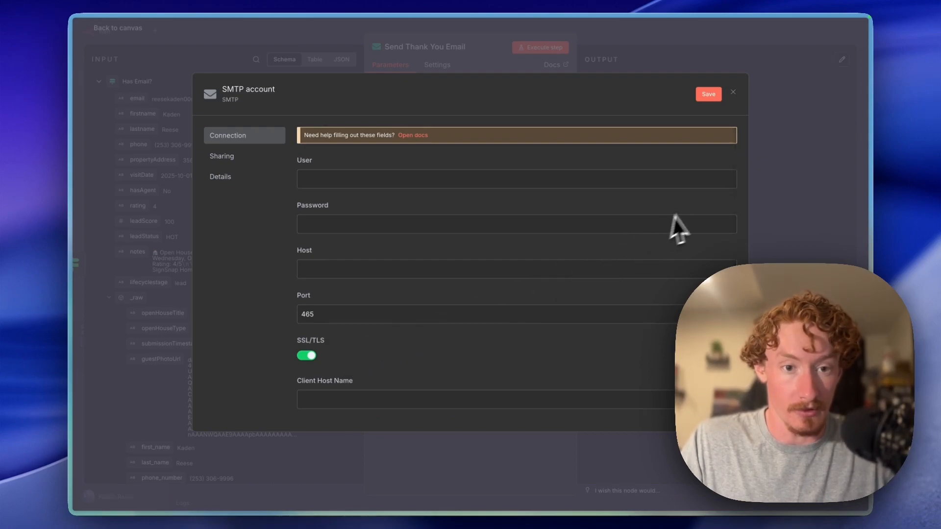
- Discard the unfinished SMTP credential and preview the rendered email subject and HTML body
click(732, 93)
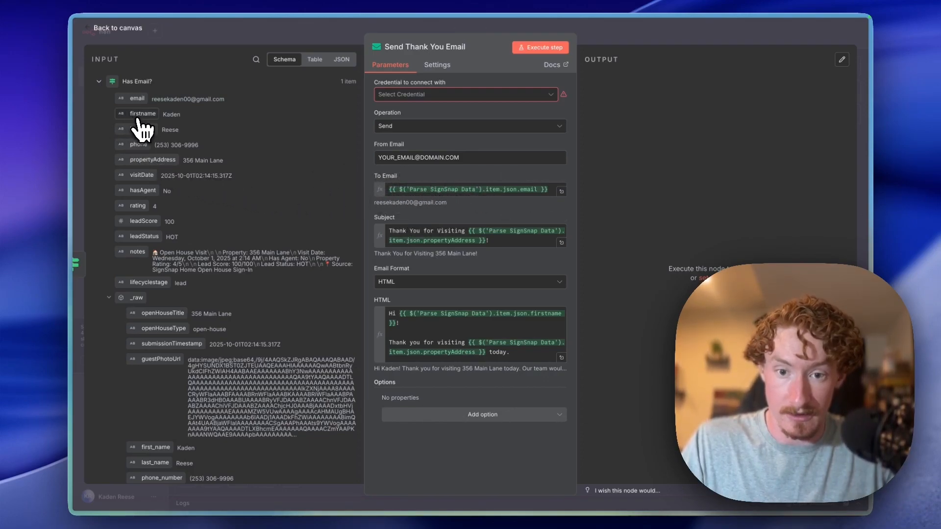
click(497, 239)
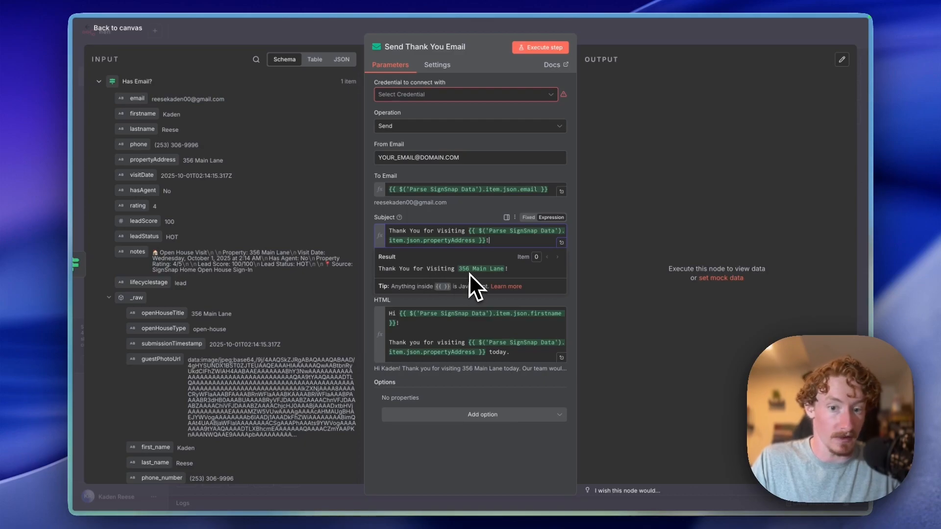
click(454, 331)
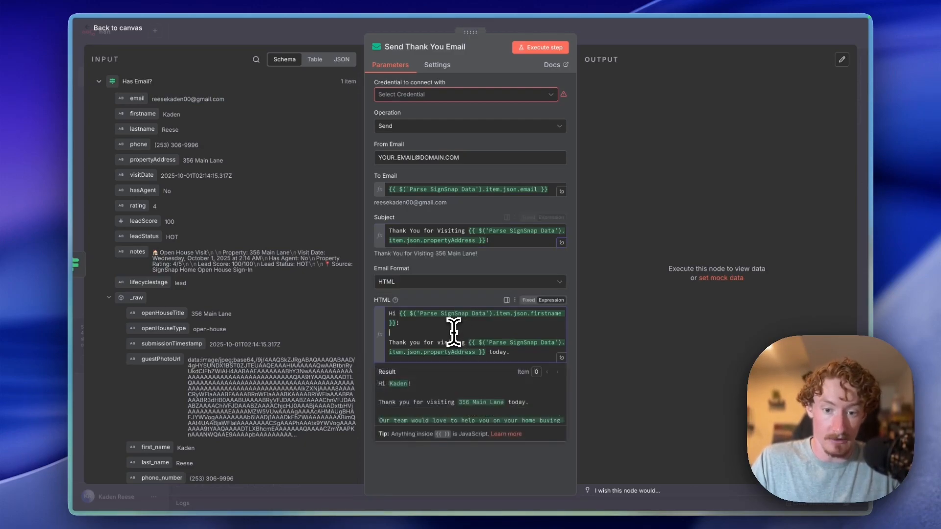
scroll(442, 384, down, 1)
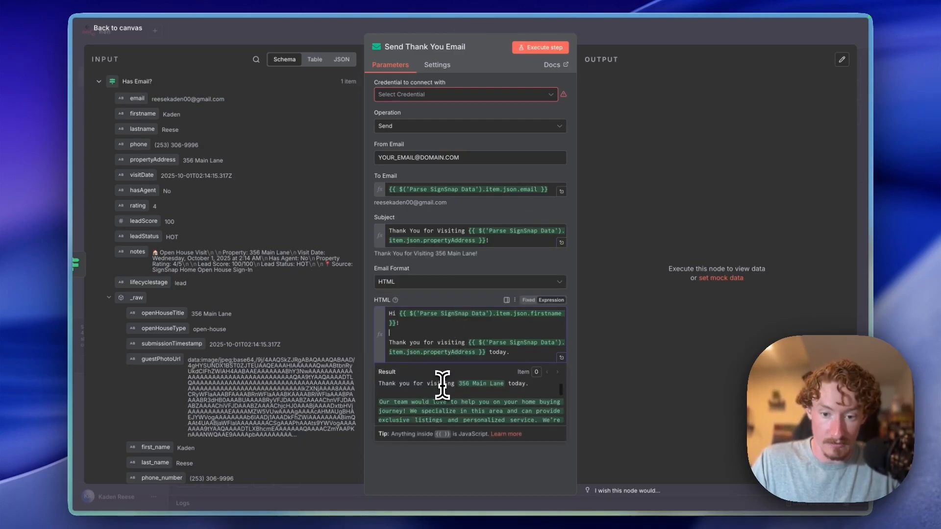
scroll(442, 384, up, 1)
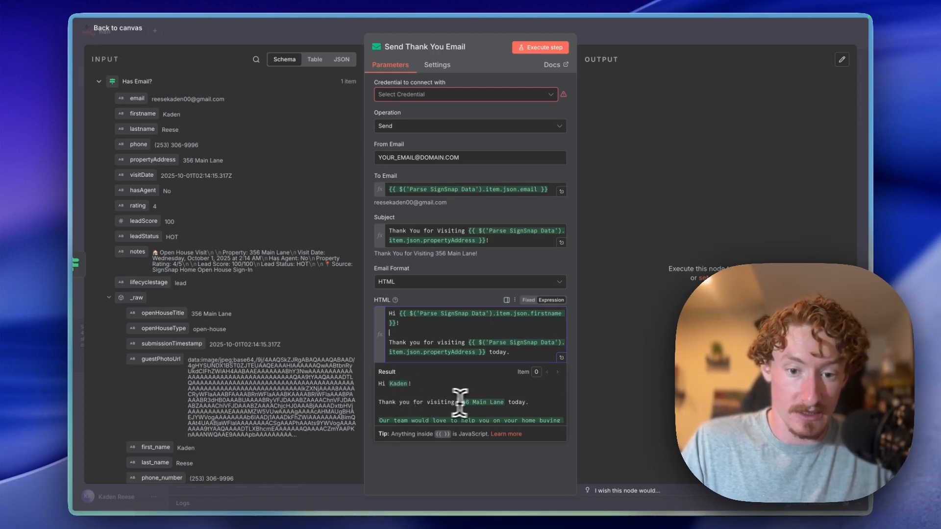
scroll(502, 399, down, 1)
scroll(392, 410, down, 2)
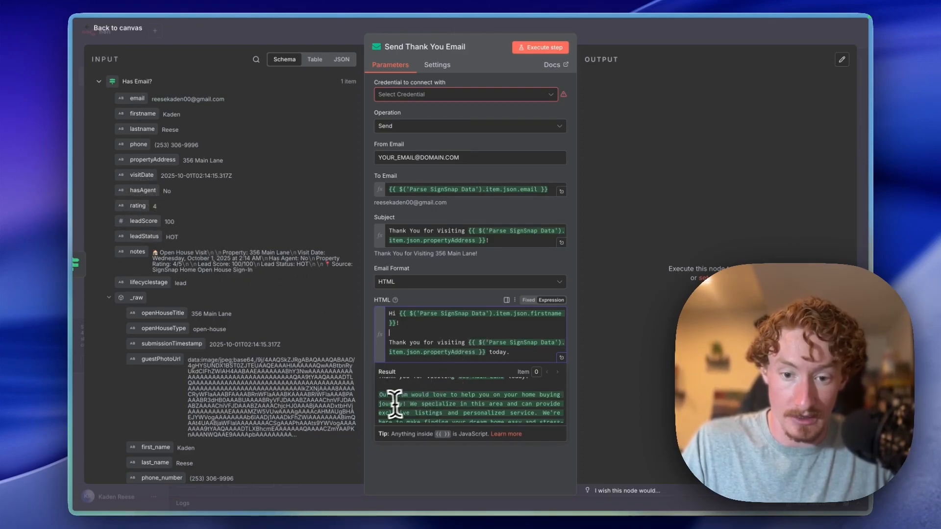
scroll(392, 399, down, 1)
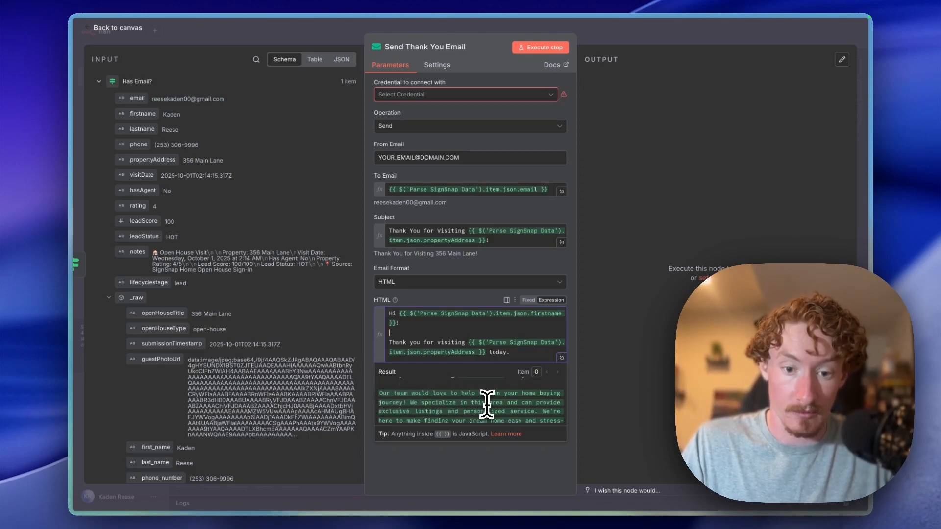
scroll(469, 405, down, 2)
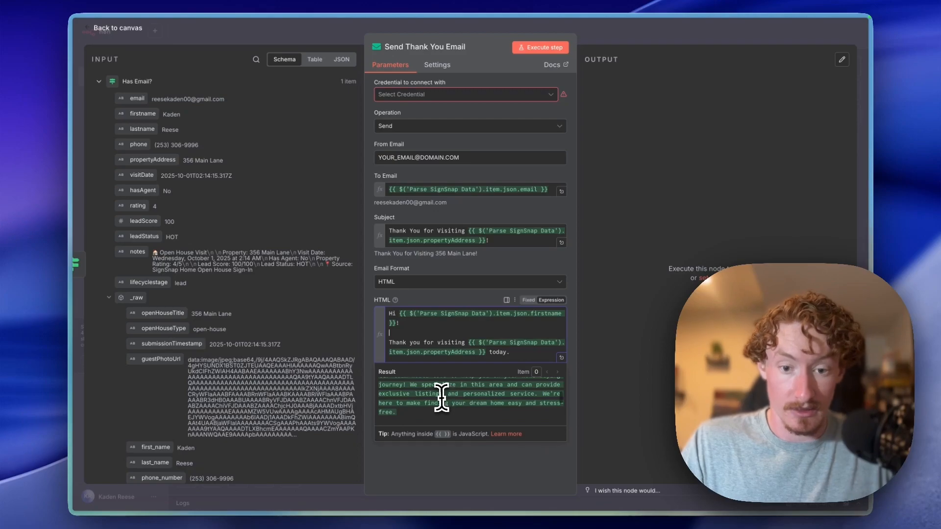
scroll(474, 406, down, 2)
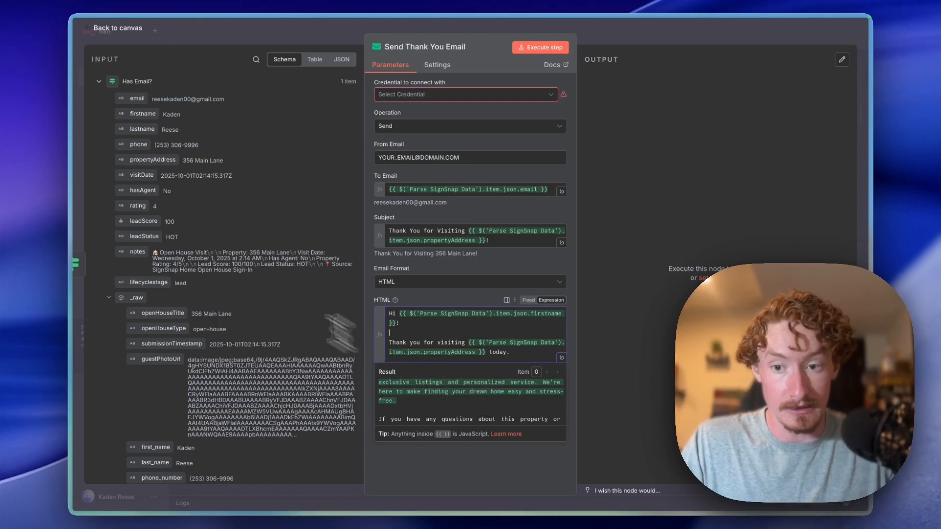
scroll(473, 410, down, 1)
scroll(465, 406, down, 1)
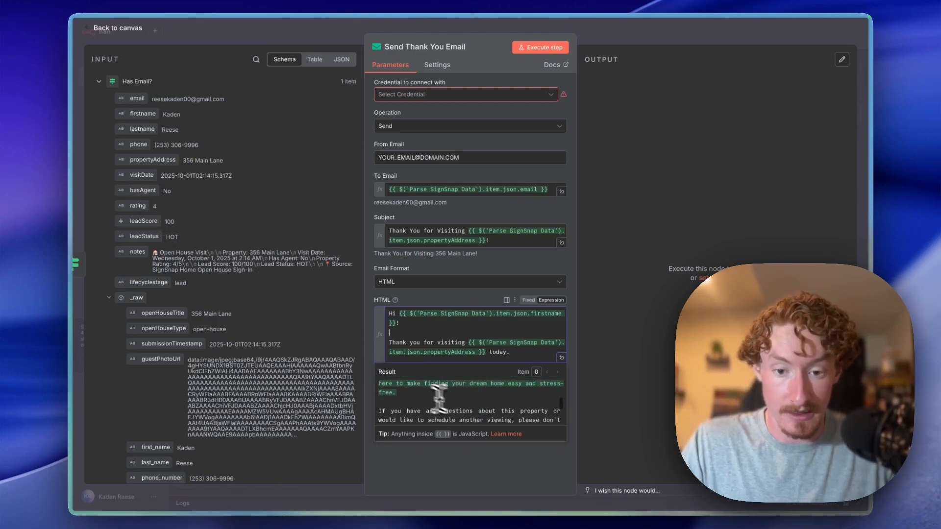
scroll(412, 392, down, 1)
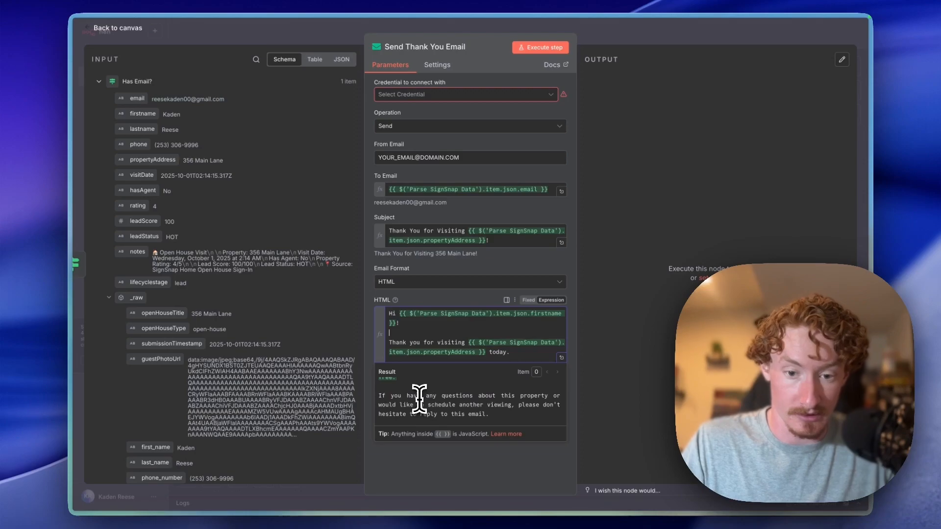
scroll(492, 401, down, 1)
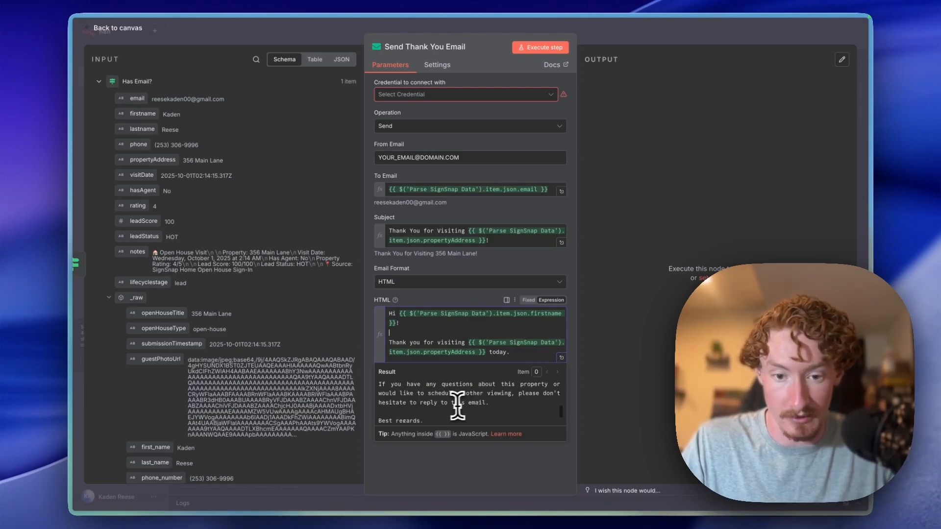
scroll(510, 405, down, 1)
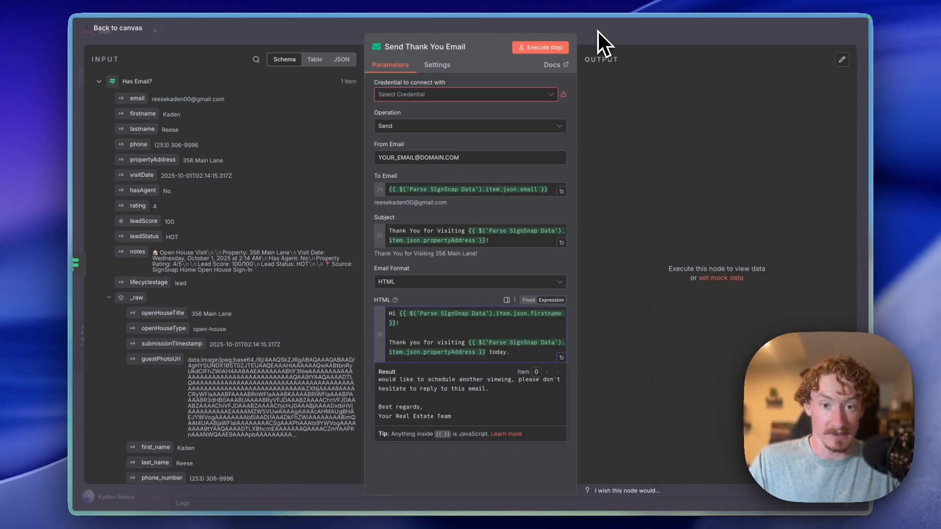
click(598, 30)
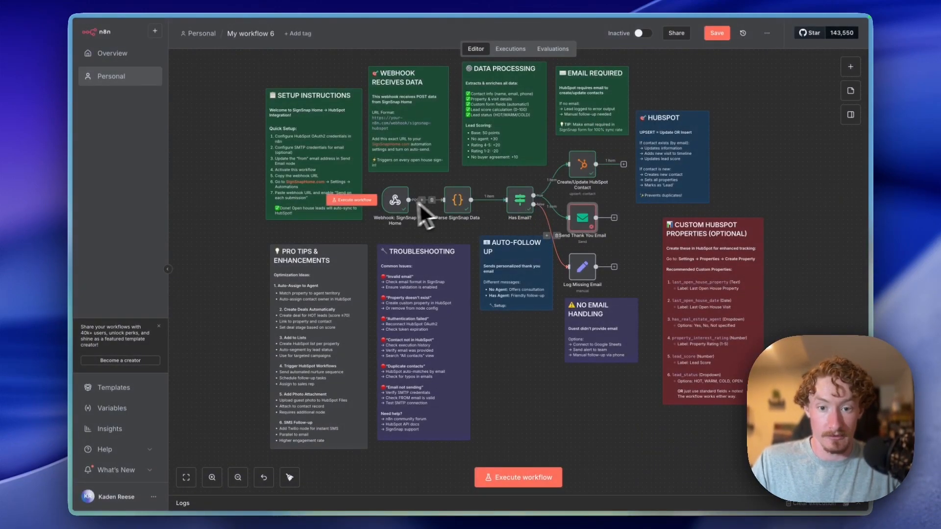
mouse_move(395, 208)
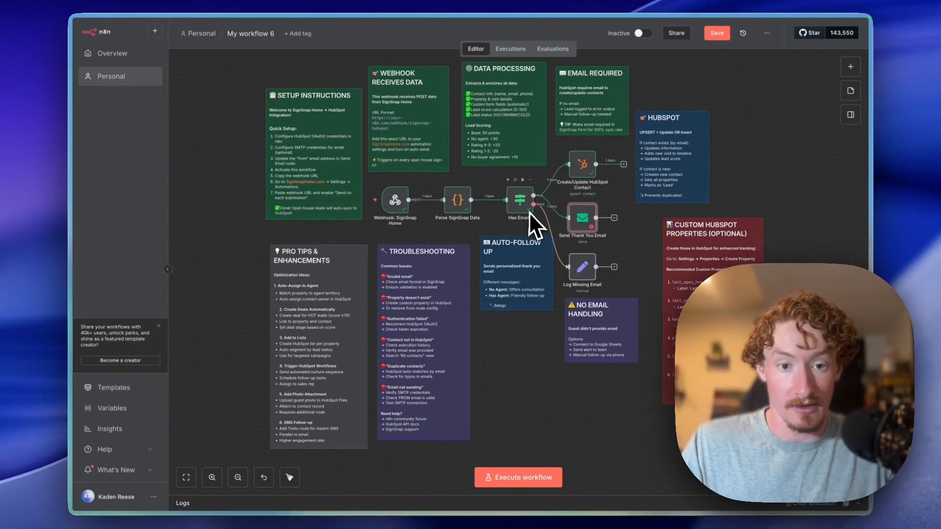
mouse_move(582, 226)
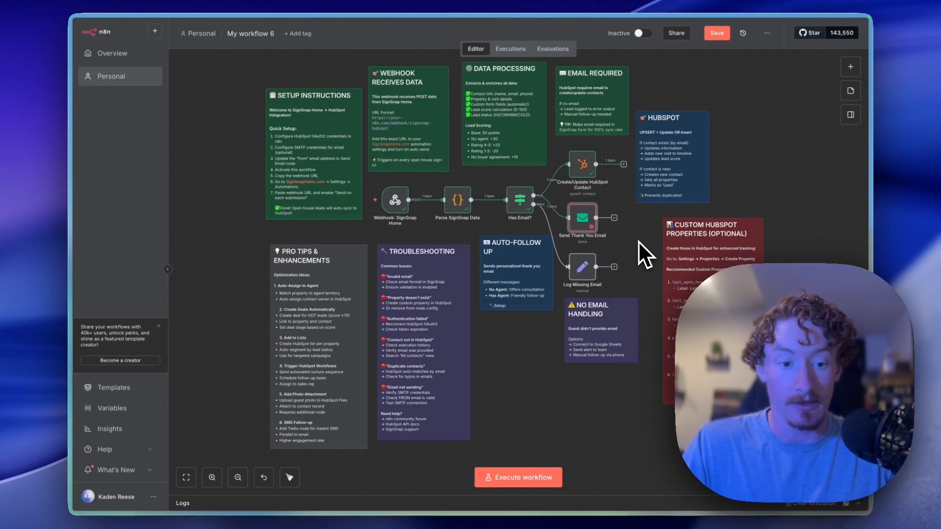
scroll(639, 244, down, 1)
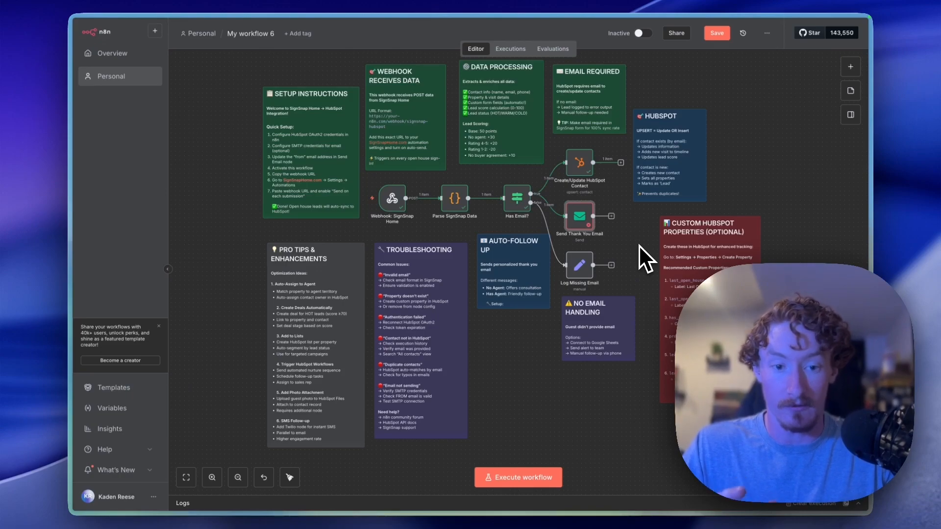
scroll(639, 245, up, 1)
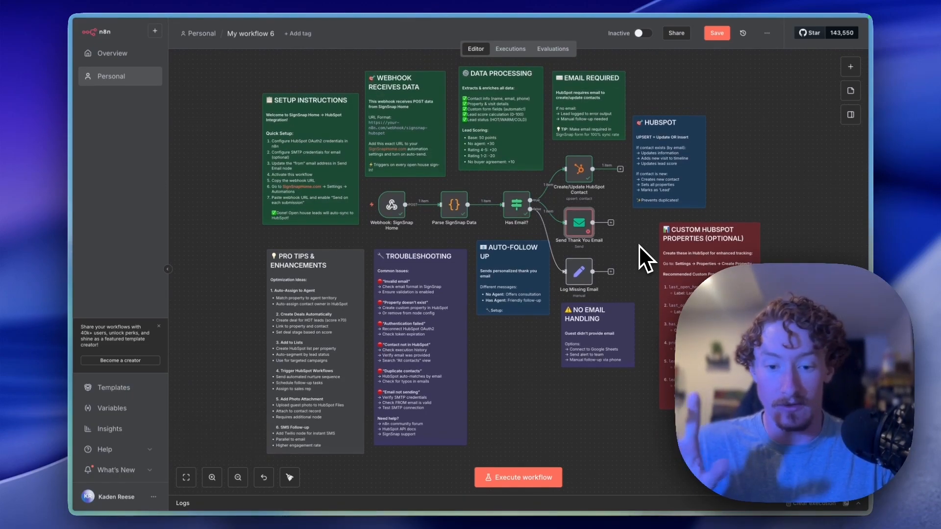
scroll(639, 245, up, 1)
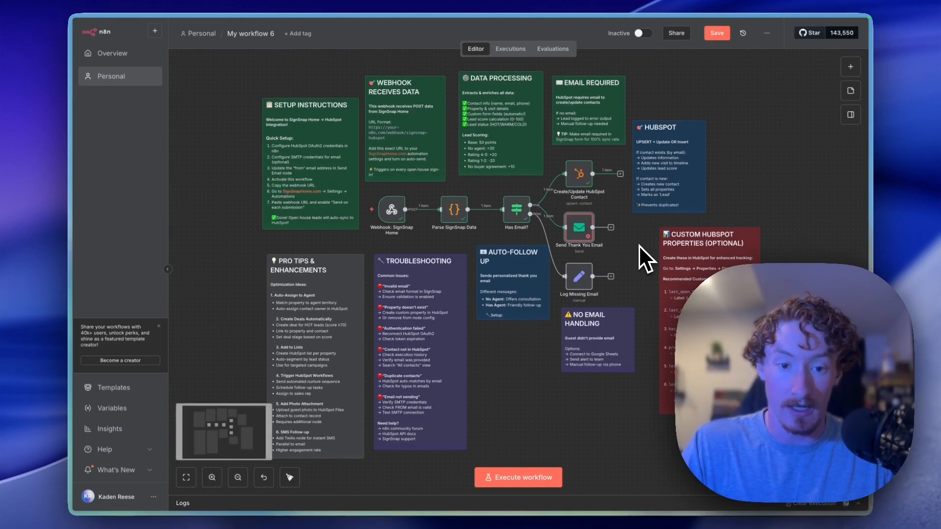